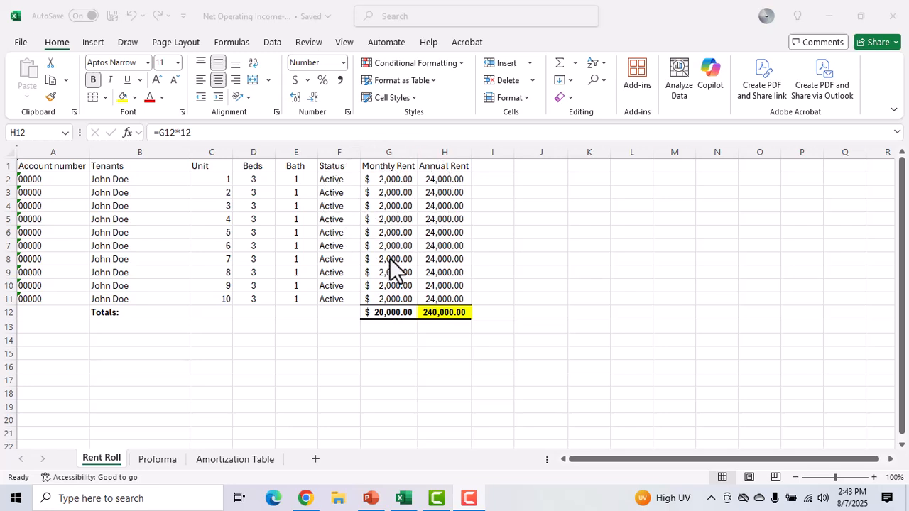
{"action": "key", "text": "ctrl"}
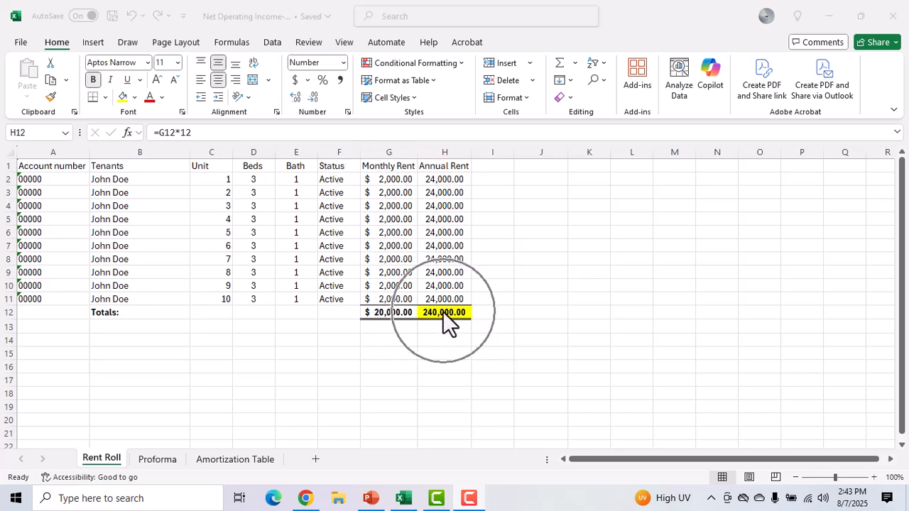
{"action": "key", "text": "ctrl"}
{"action": "key", "text": "ctrl"}
{"action": "key", "text": "ctrl"}
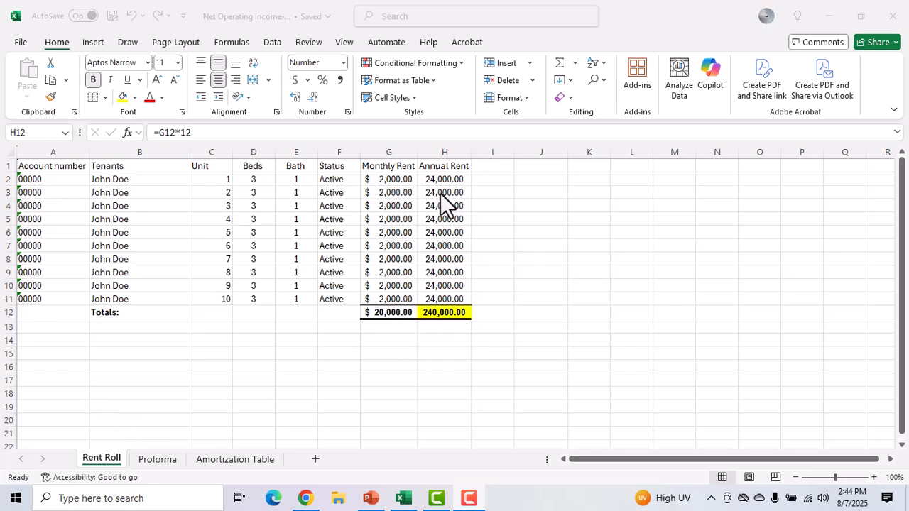
Step: Switch to the Proforma worksheet
{"action": "left_click", "coordinate": [154, 462]}
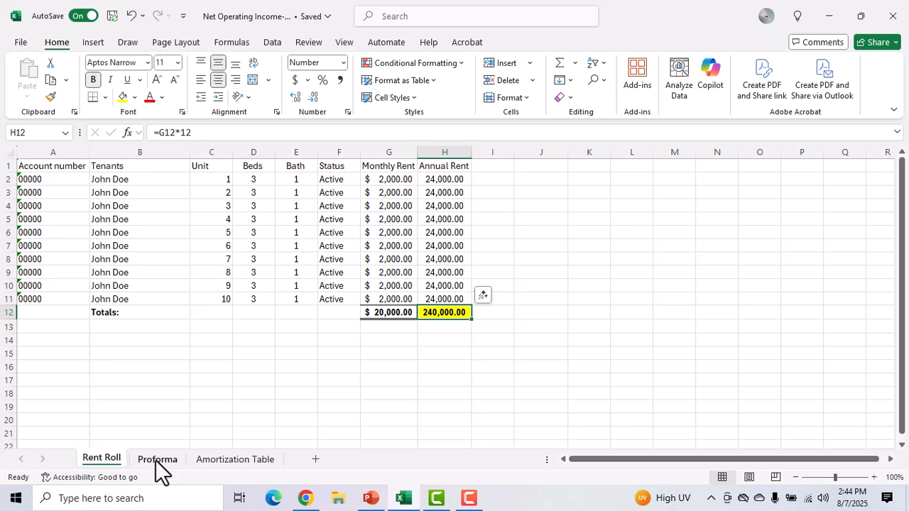
{"action": "left_click", "coordinate": [157, 460]}
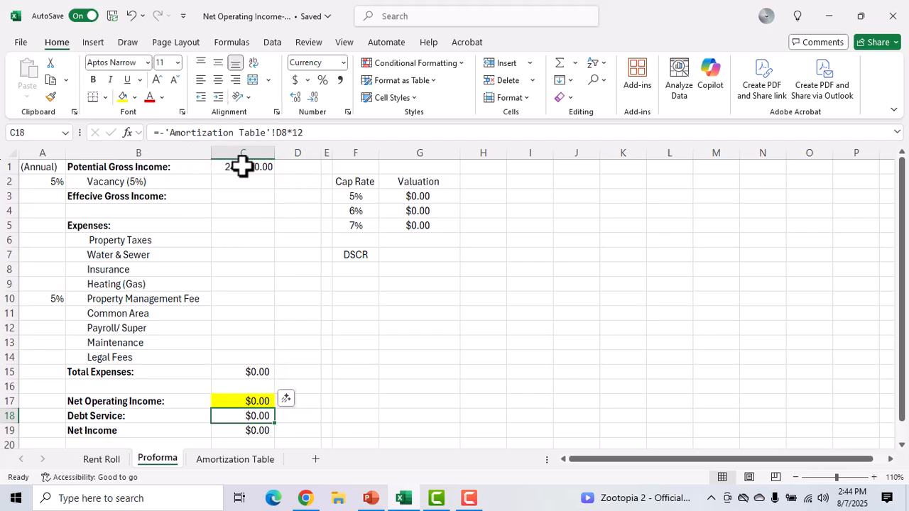
{"action": "key", "text": "ctrl"}
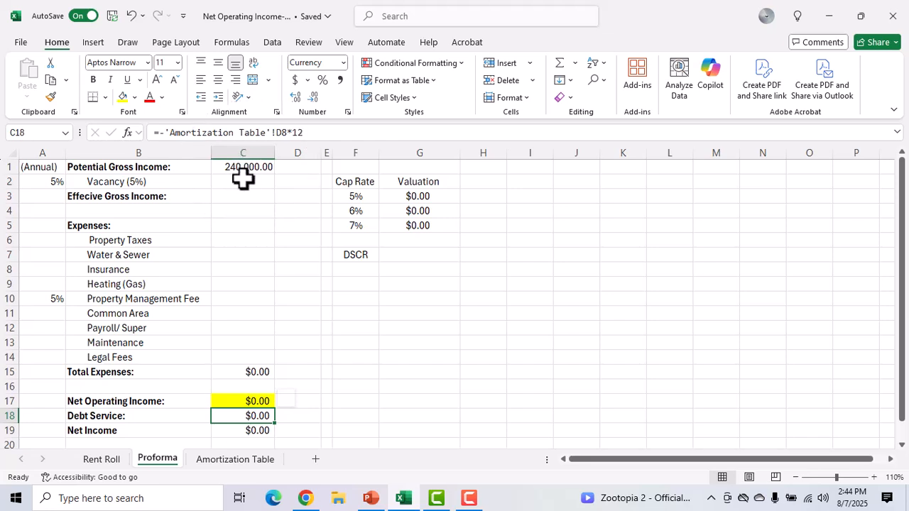
Step: Calculate the vacancy amount in C2 by multiplying the potential gross income by the vacancy rate with the formula =C1*A2
{"action": "left_click", "coordinate": [234, 184]}
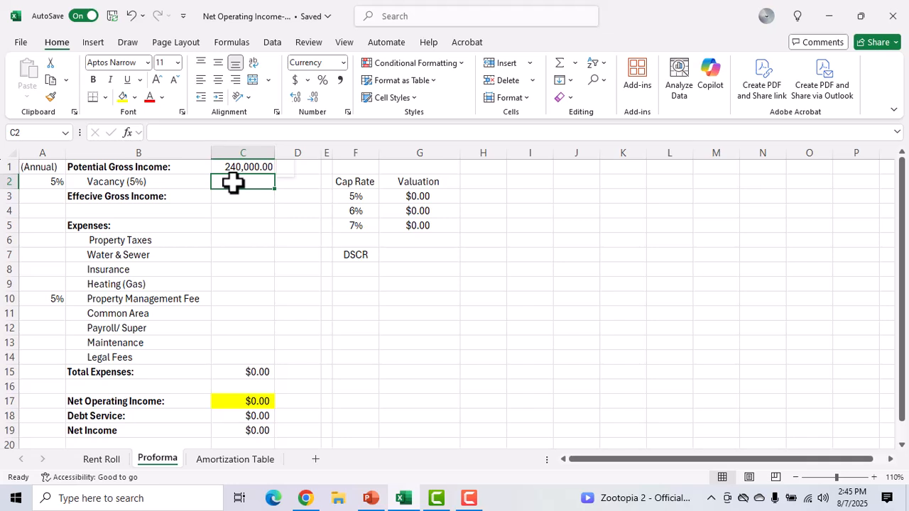
{"action": "type", "text": "="}
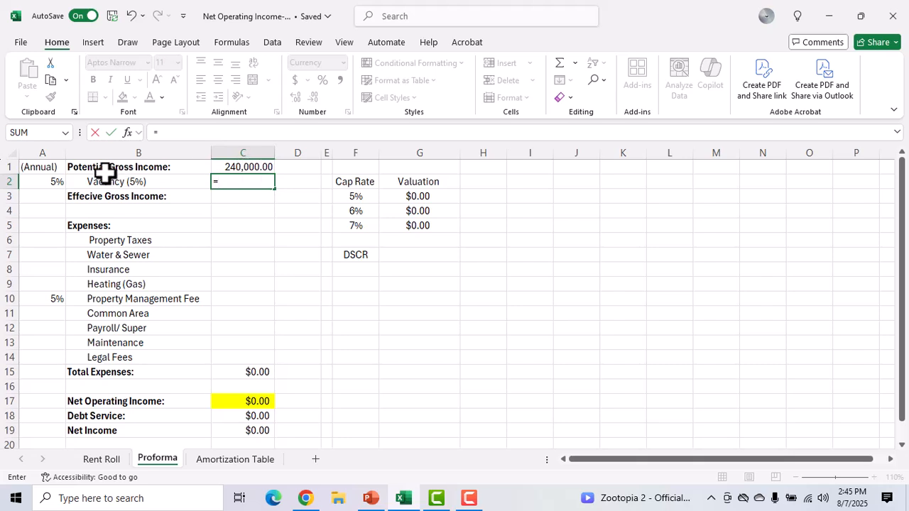
{"action": "left_click", "coordinate": [250, 167]}
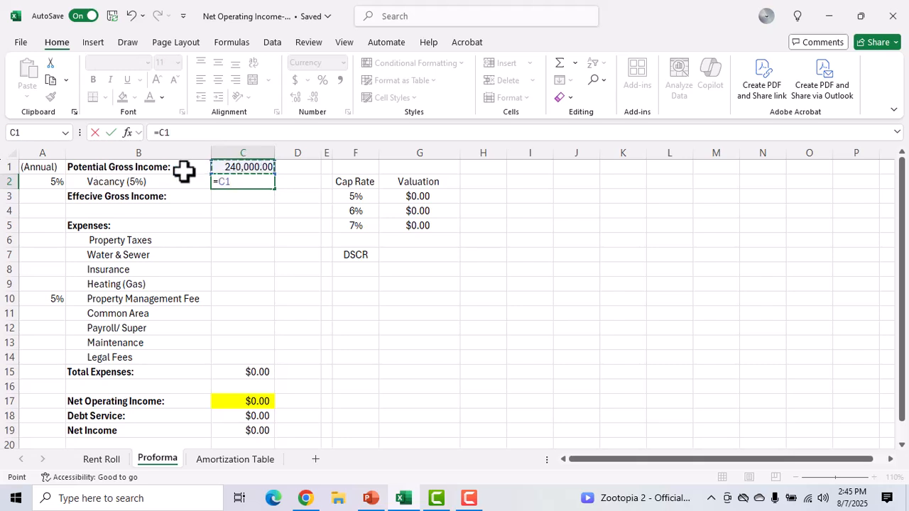
{"action": "left_click", "coordinate": [56, 182]}
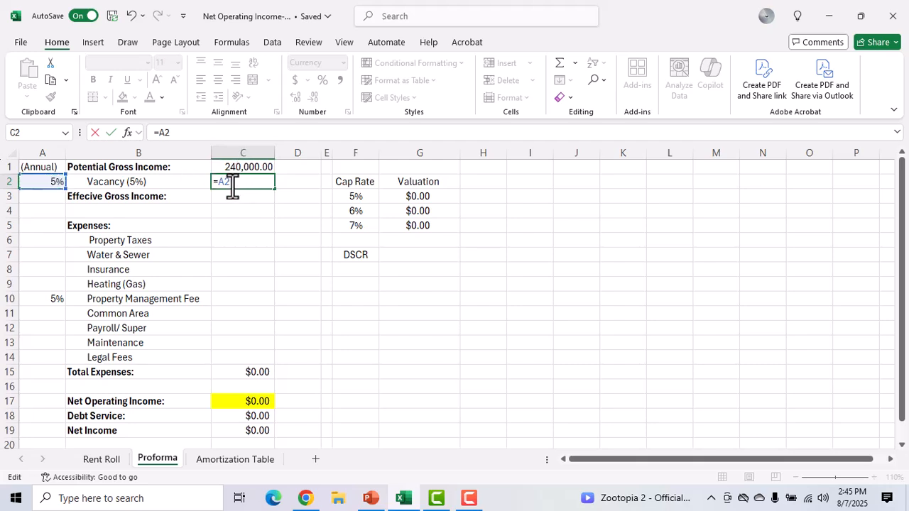
{"action": "key", "text": "BackSpace"}
{"action": "key", "text": "BackSpace"}
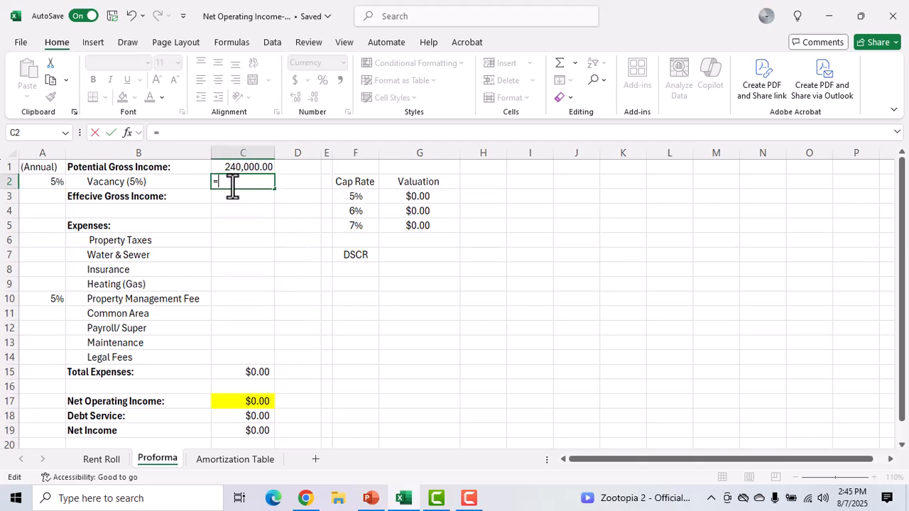
{"action": "left_click", "coordinate": [242, 168]}
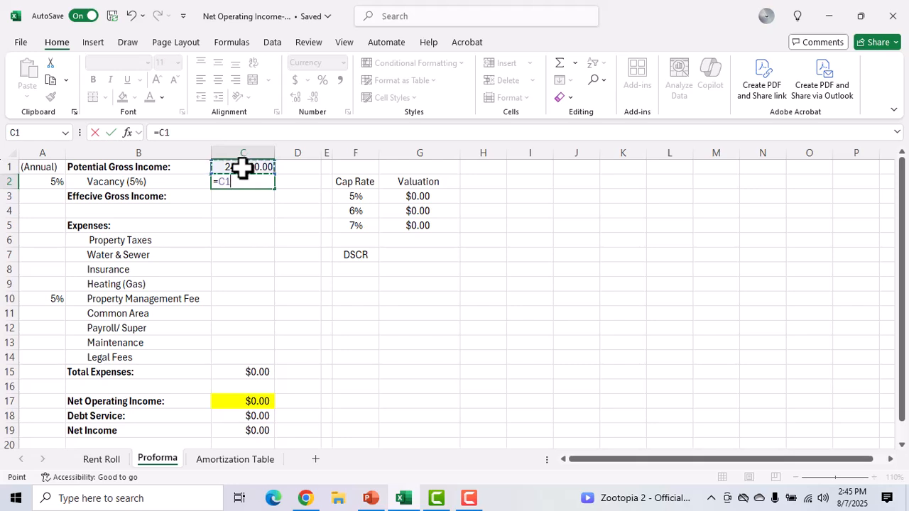
{"action": "type", "text": "*"}
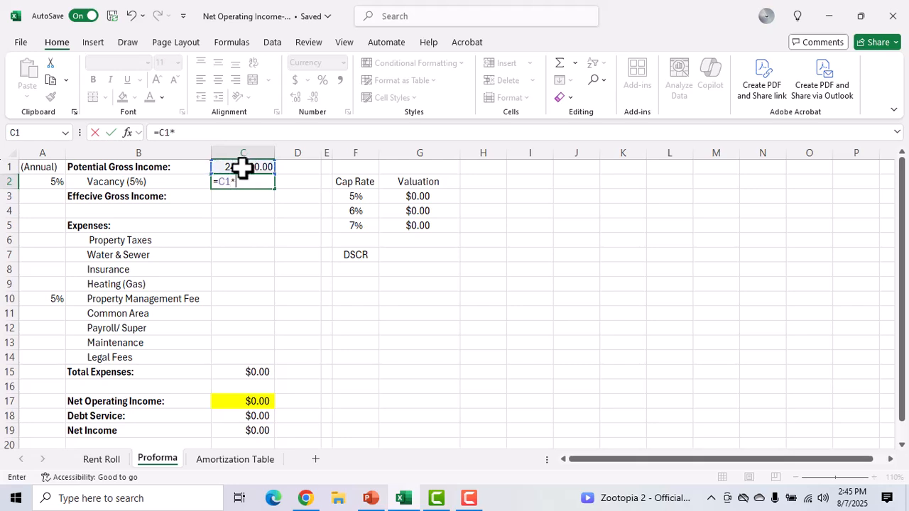
{"action": "left_click", "coordinate": [45, 183]}
{"action": "key", "text": "Return"}
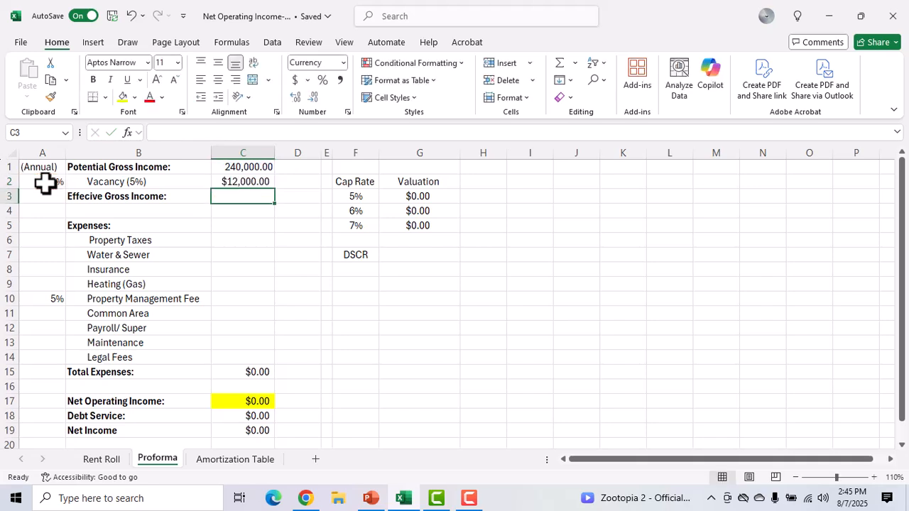
Step: Turn the vacancy formula in C2 negative by changing it to =-C1*A2
{"action": "left_click", "coordinate": [254, 183]}
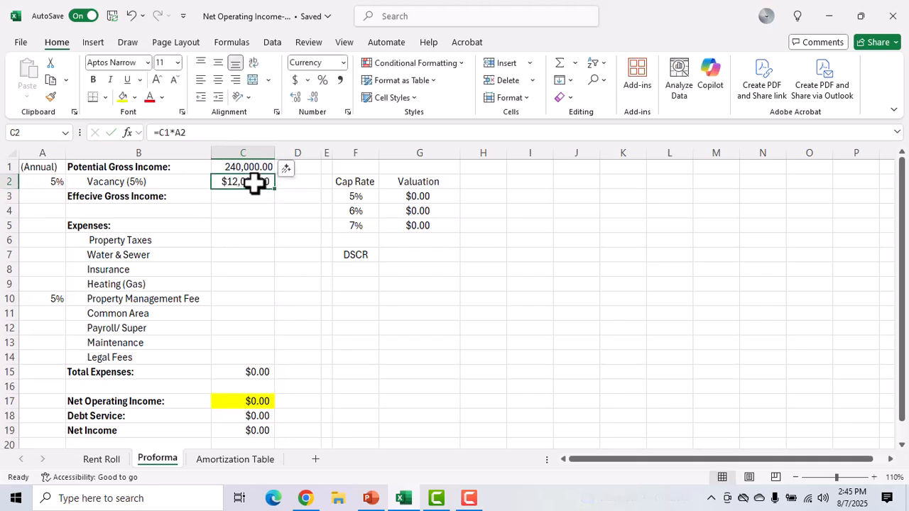
{"action": "double_click", "coordinate": [224, 185]}
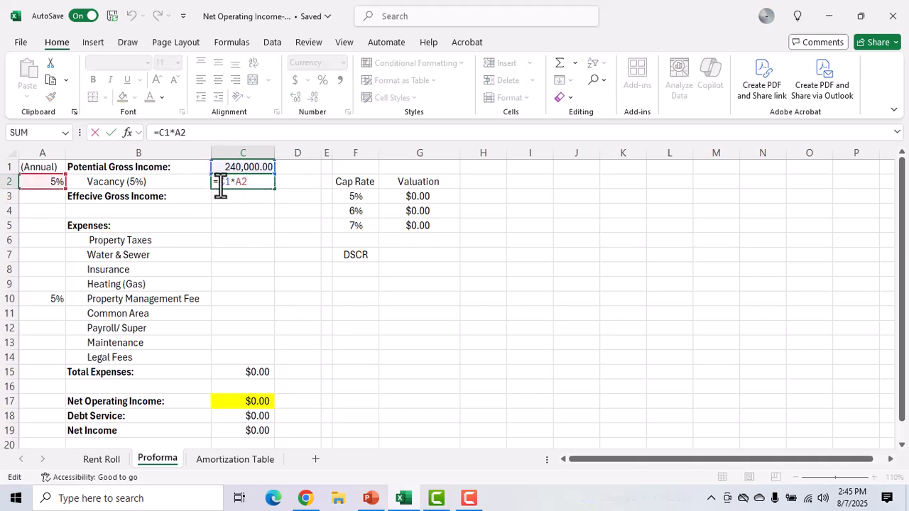
{"action": "type", "text": "-"}
{"action": "key", "text": "Return"}
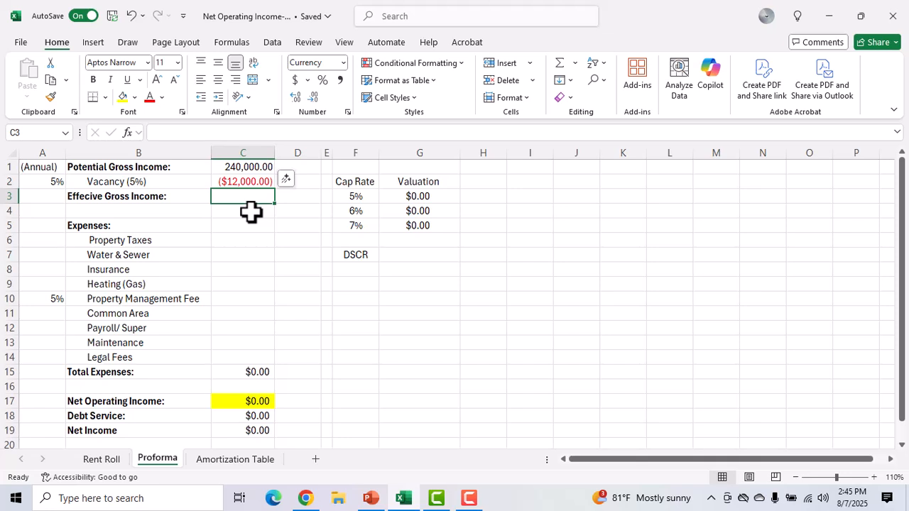
Step: Calculate the effective gross income in C3 by adding potential gross income and vacancy with the formula =C1+C2
{"action": "type", "text": "="}
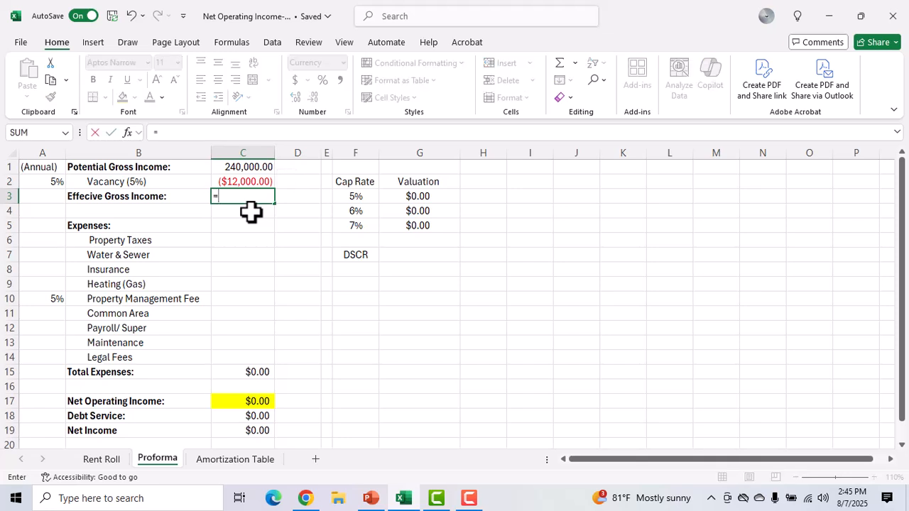
{"action": "left_click", "coordinate": [227, 166]}
{"action": "type", "text": "+"}
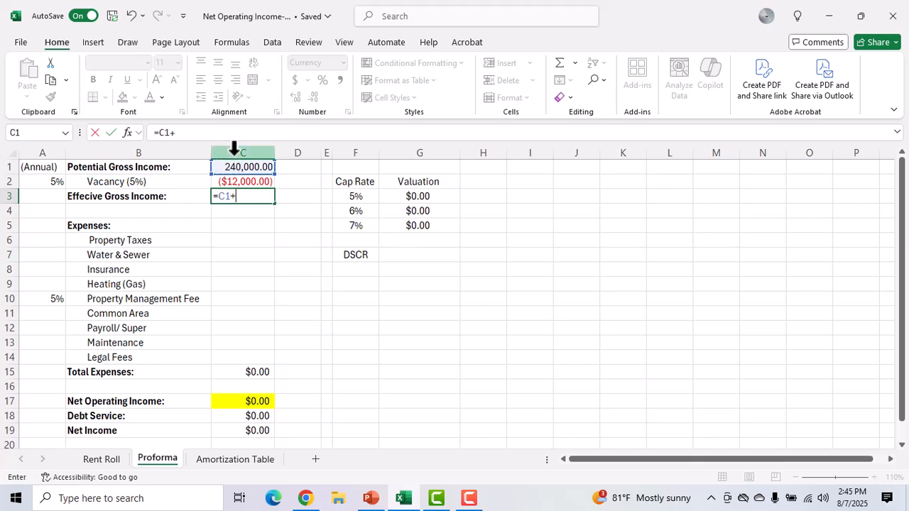
{"action": "left_click", "coordinate": [233, 179]}
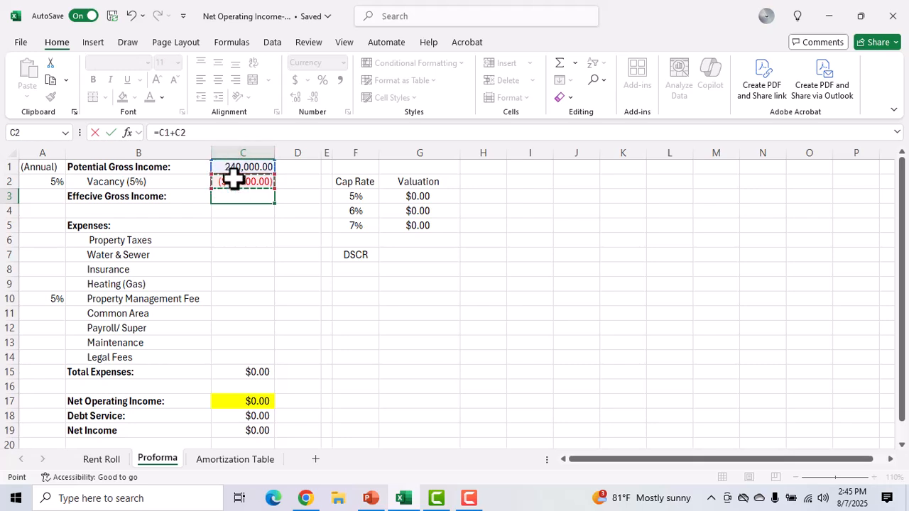
{"action": "key", "text": "Return"}
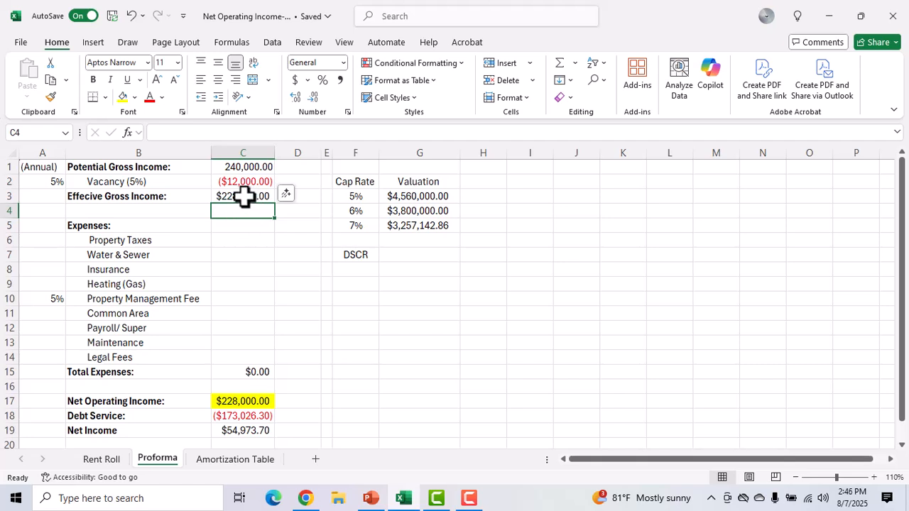
Step: Enter the expense amounts 20,000 for Property Taxes in C6 and 15,000 for Water & Sewer in C7
{"action": "left_click", "coordinate": [225, 242]}
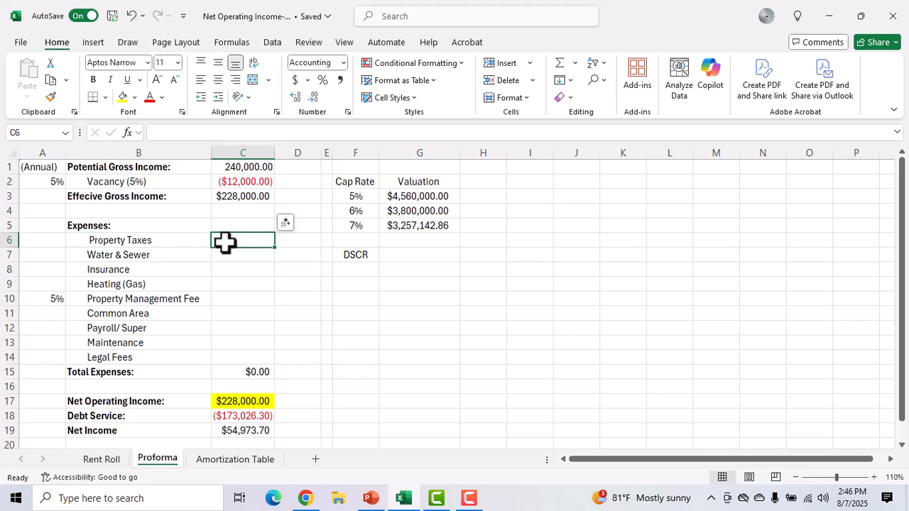
{"action": "type", "text": "20,000"}
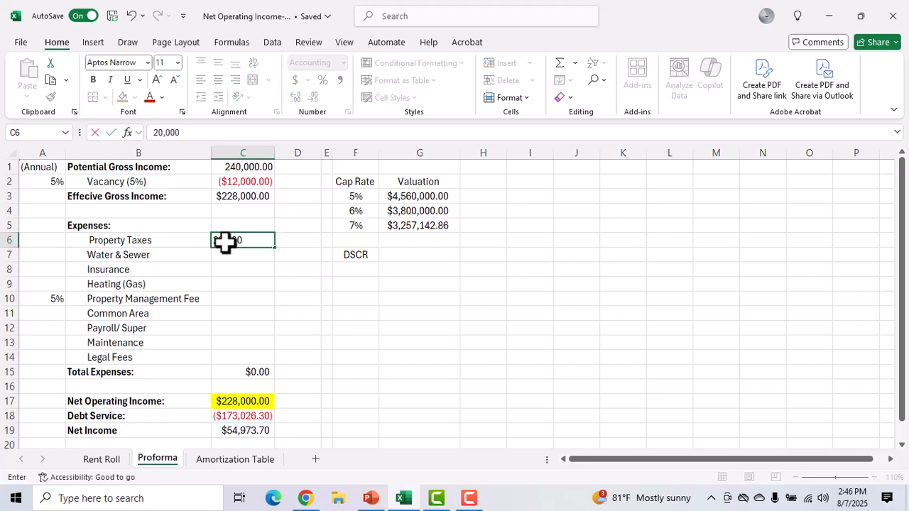
{"action": "key", "text": "Return"}
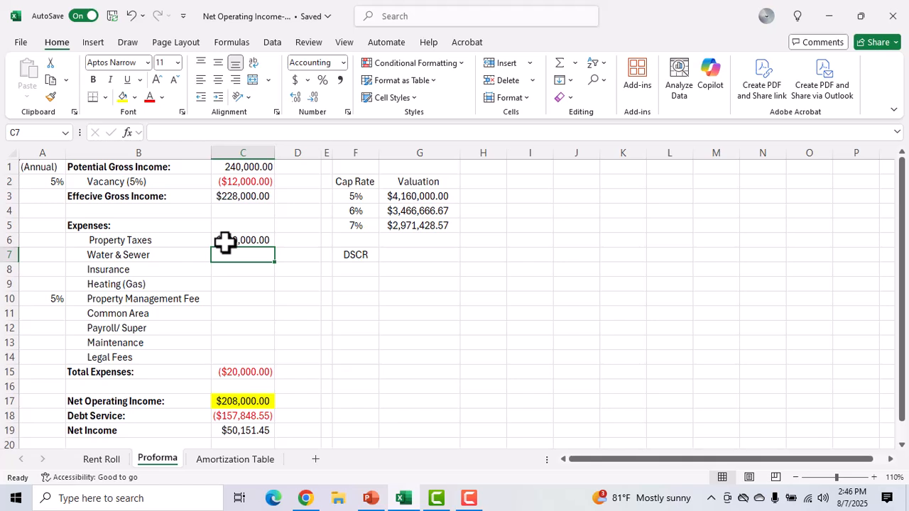
{"action": "type", "text": "15,000"}
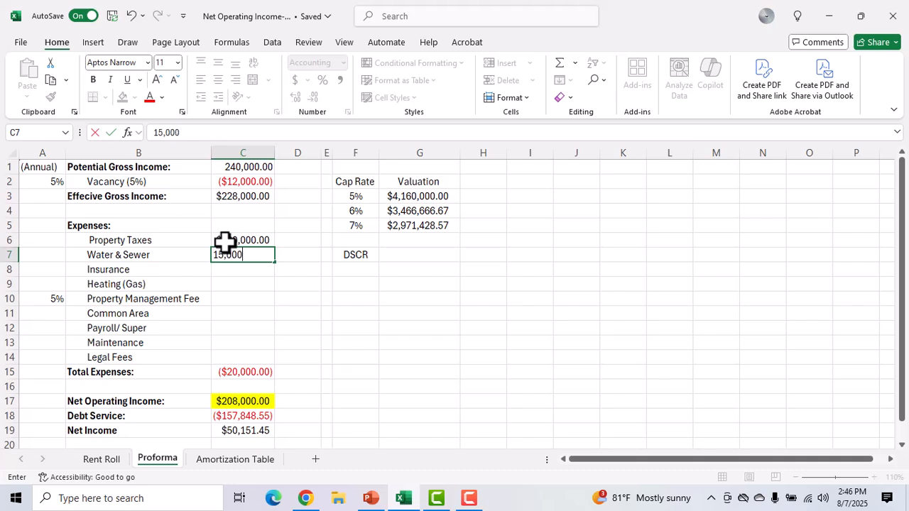
{"action": "key", "text": "Return"}
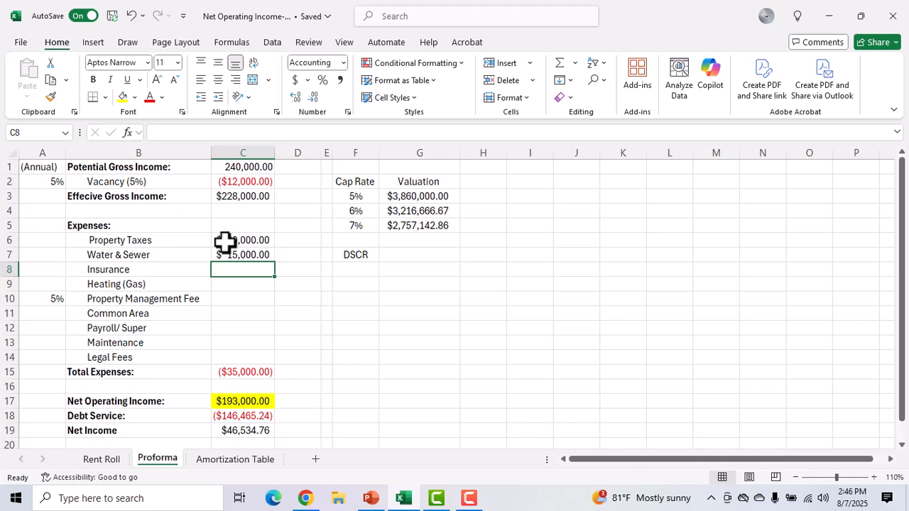
Step: Enter the expense amounts 8,400 for Insurance in C8 and 12,000 for Heating (Gas) in C9
{"action": "type", "text": "8,40"}
{"action": "type", "text": "00"}
{"action": "key", "text": "Return"}
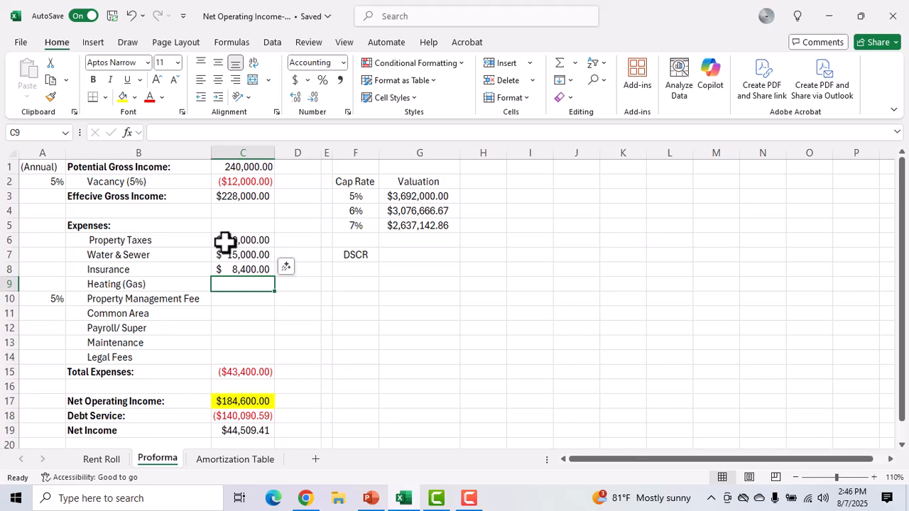
{"action": "type", "text": "12"}
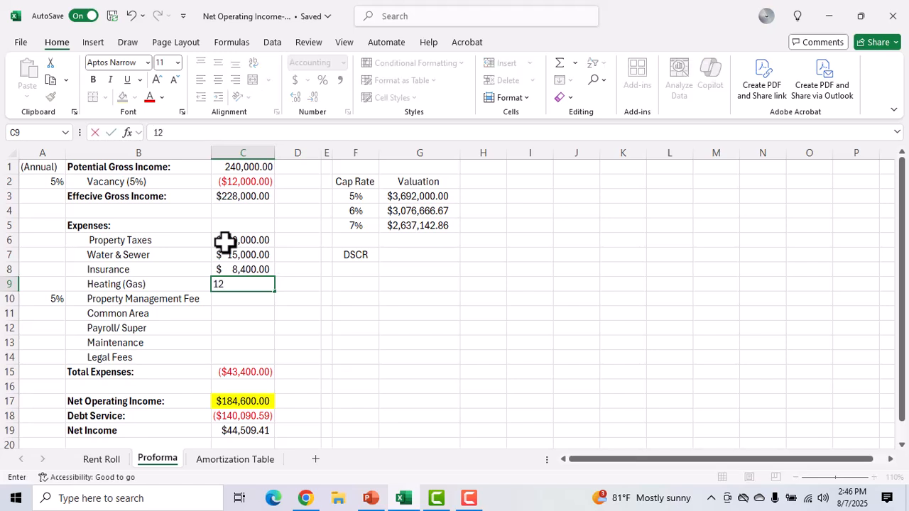
{"action": "type", "text": ",000"}
{"action": "key", "text": "Return"}
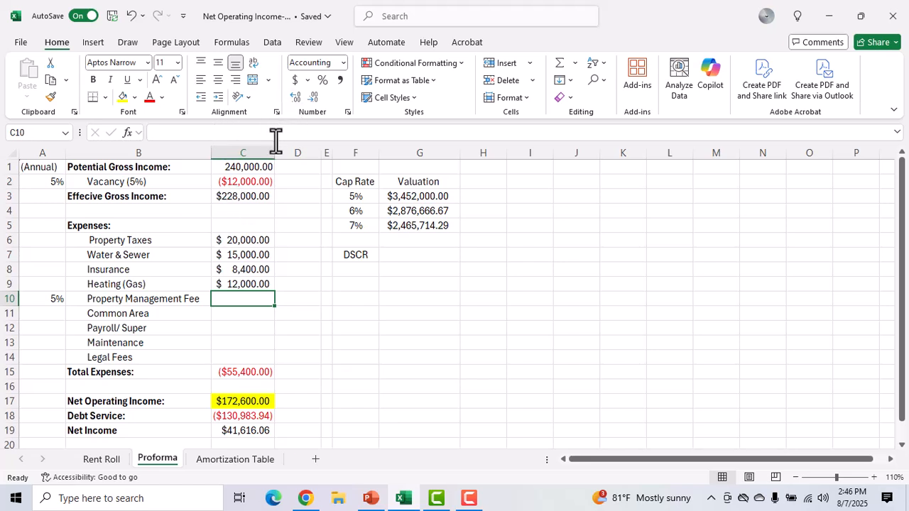
Step: Calculate the Property Management Fee in C10 as effective gross income times the fee rate with the formula =C3*A10
{"action": "left_click", "coordinate": [558, 62]}
{"action": "key", "text": "Escape"}
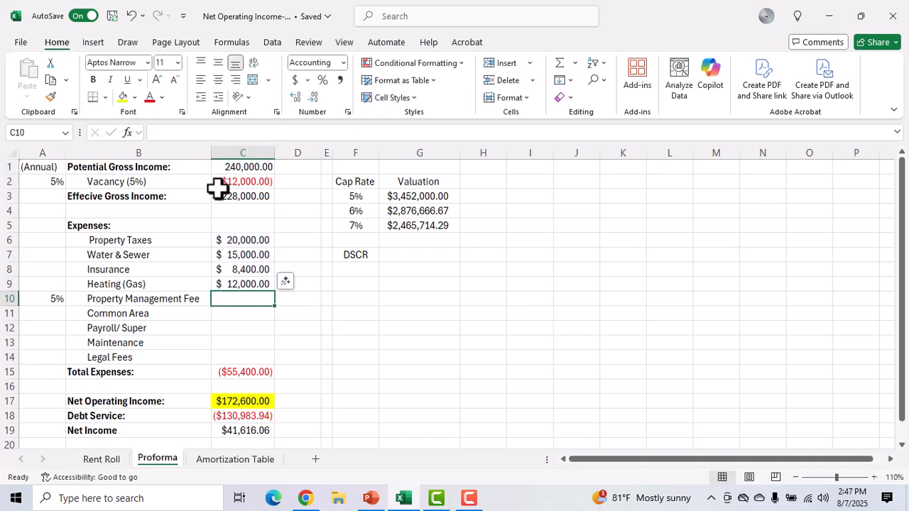
{"action": "type", "text": "="}
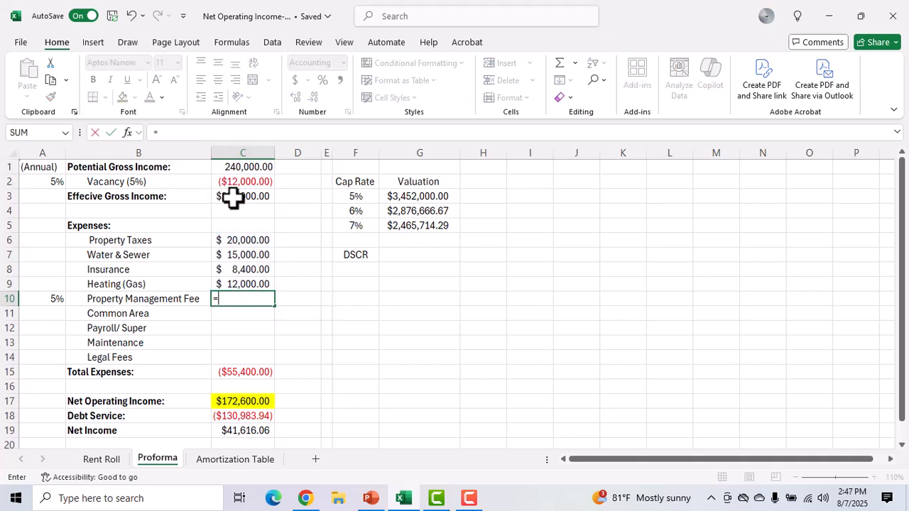
{"action": "left_click", "coordinate": [234, 199]}
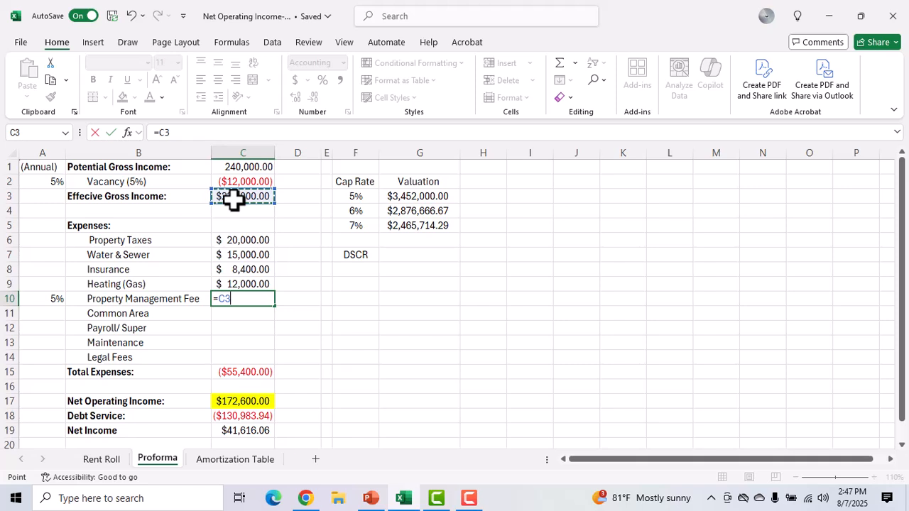
{"action": "type", "text": "*"}
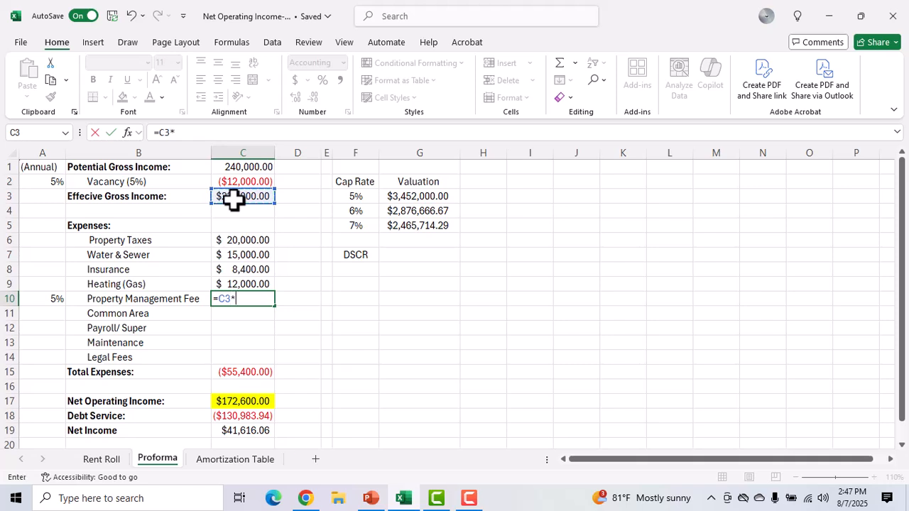
{"action": "left_click", "coordinate": [47, 299]}
{"action": "key", "text": "Return"}
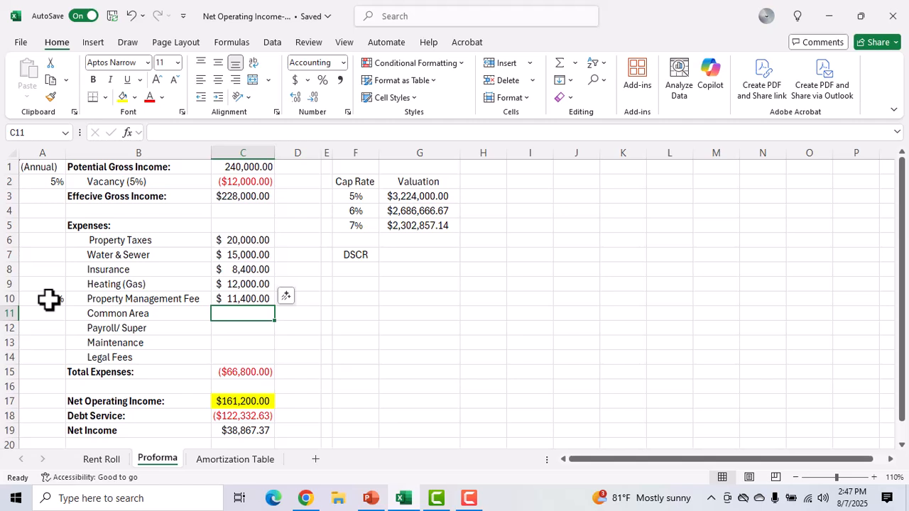
Step: Enter 3600 as the Common Area expense in C11
{"action": "type", "text": "3600"}
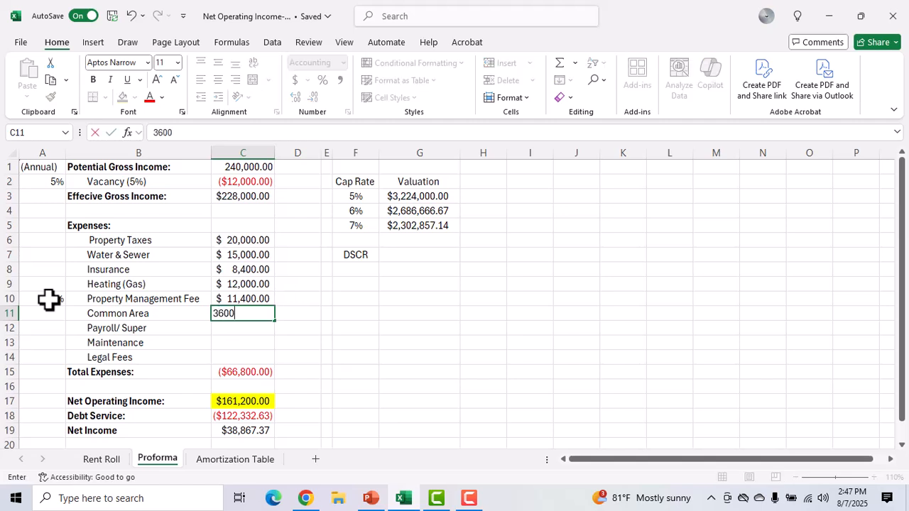
{"action": "key", "text": "Return"}
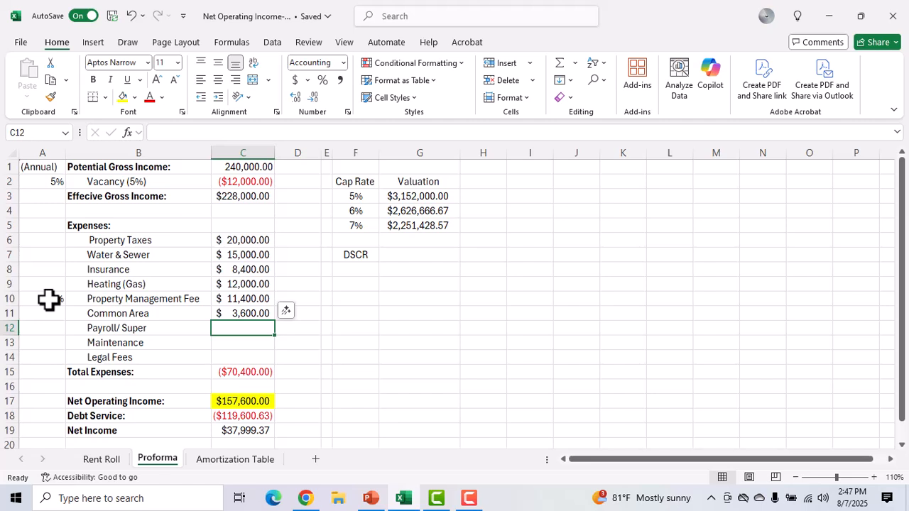
Step: Enter the remaining expense amounts in C12:C14: 2400 for Payroll/Super, 3000 for Maintenance and 3000 for Legal Fees
{"action": "type", "text": "2400"}
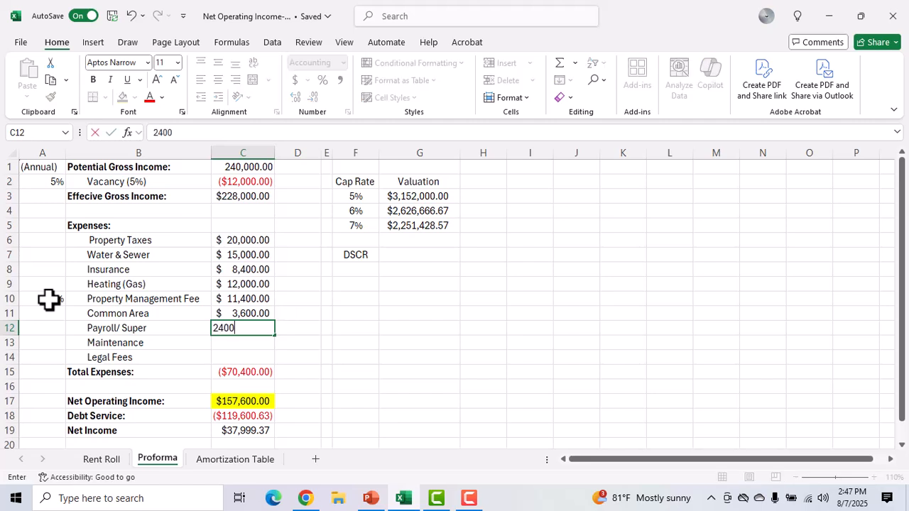
{"action": "key", "text": "Return"}
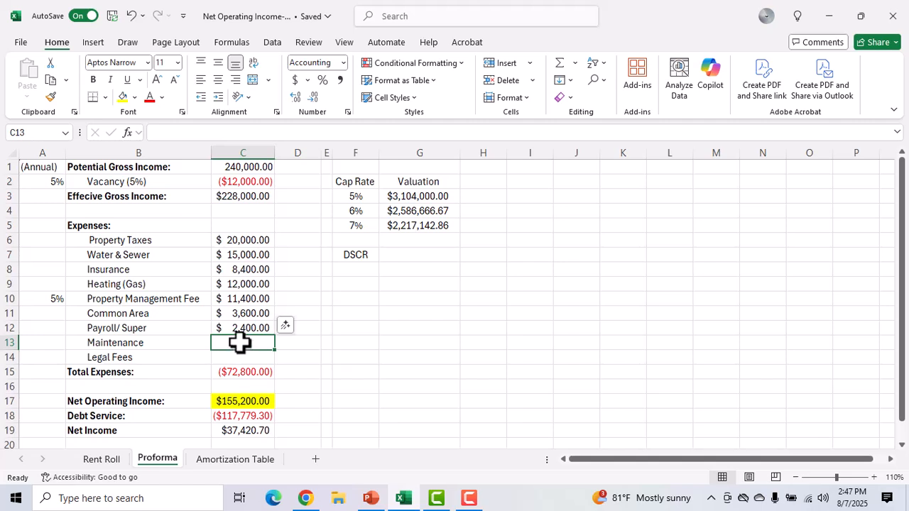
{"action": "type", "text": "3000"}
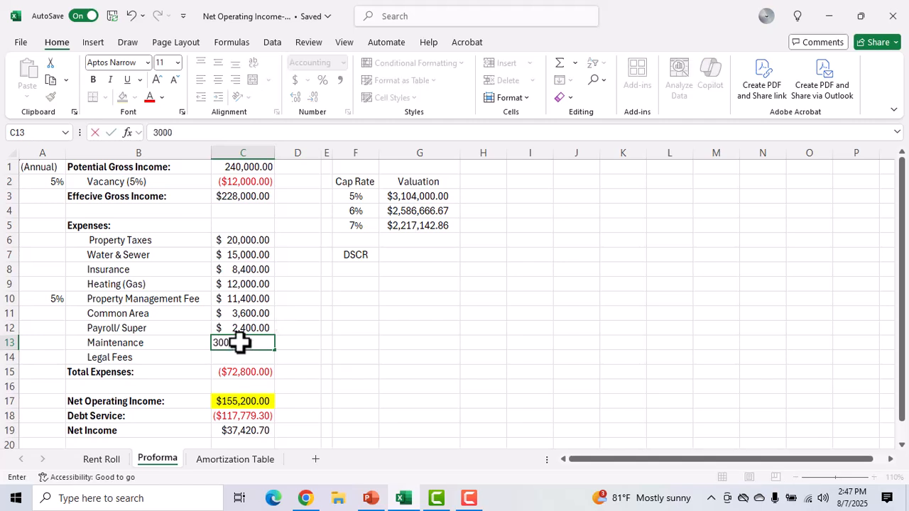
{"action": "key", "text": "Return"}
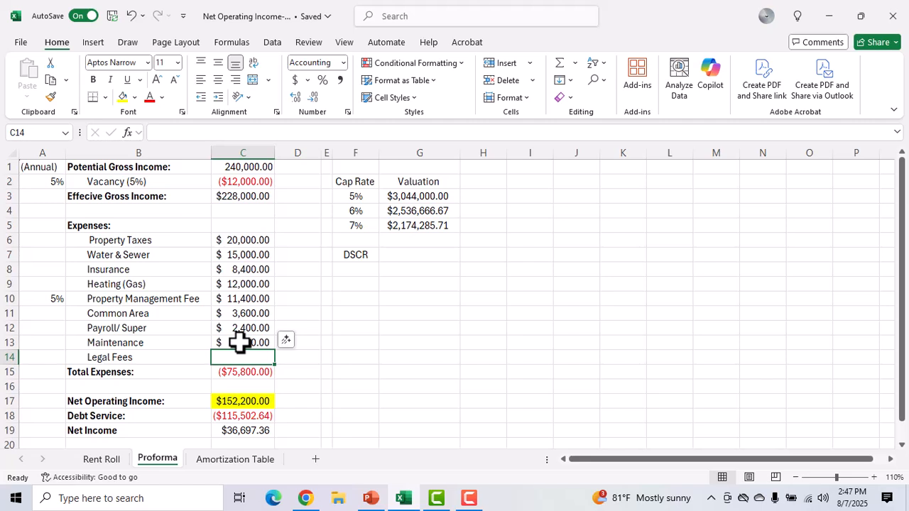
{"action": "type", "text": "3000"}
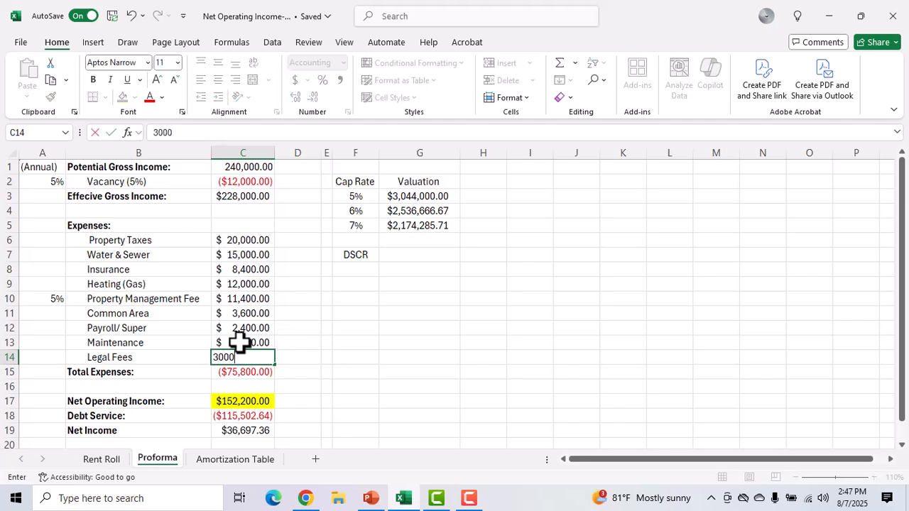
{"action": "key", "text": "Return"}
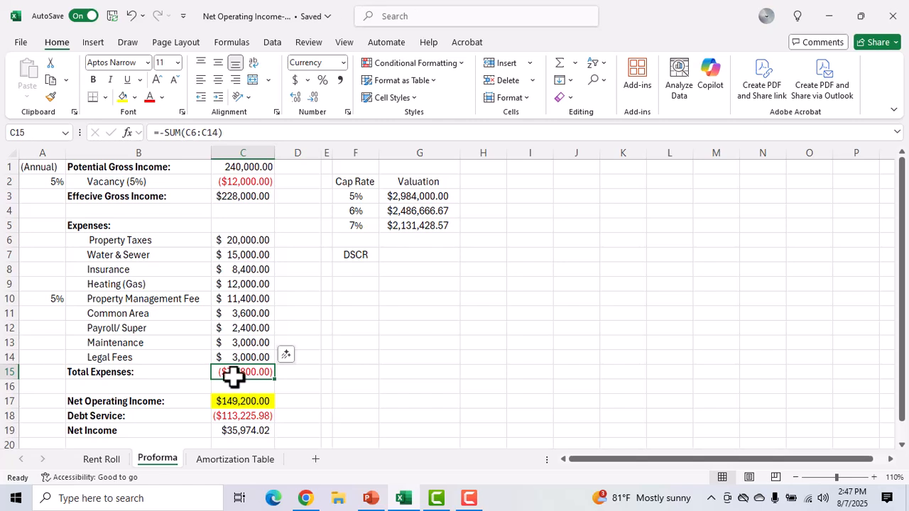
Step: Examine the formulas behind Total Expenses in C15, Net Operating Income in C17 and Debt Service in C18
{"action": "left_click", "coordinate": [236, 373]}
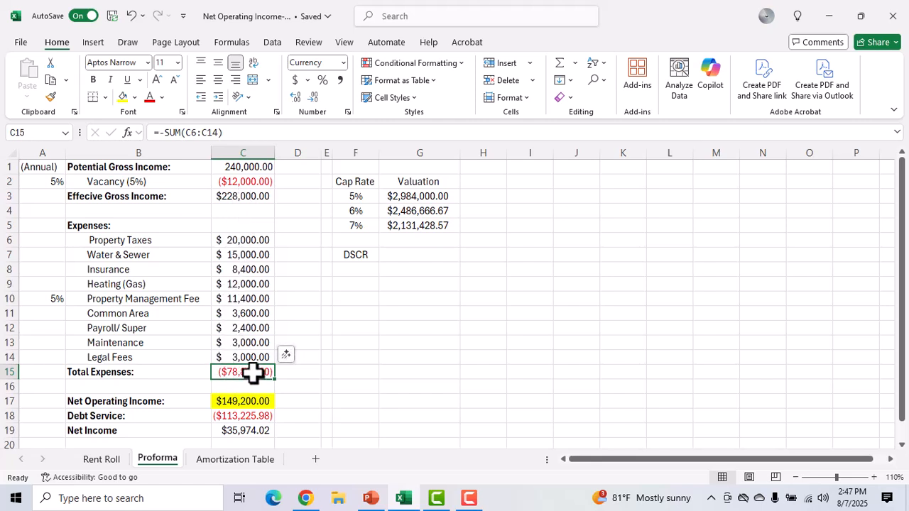
{"action": "left_click", "coordinate": [227, 401]}
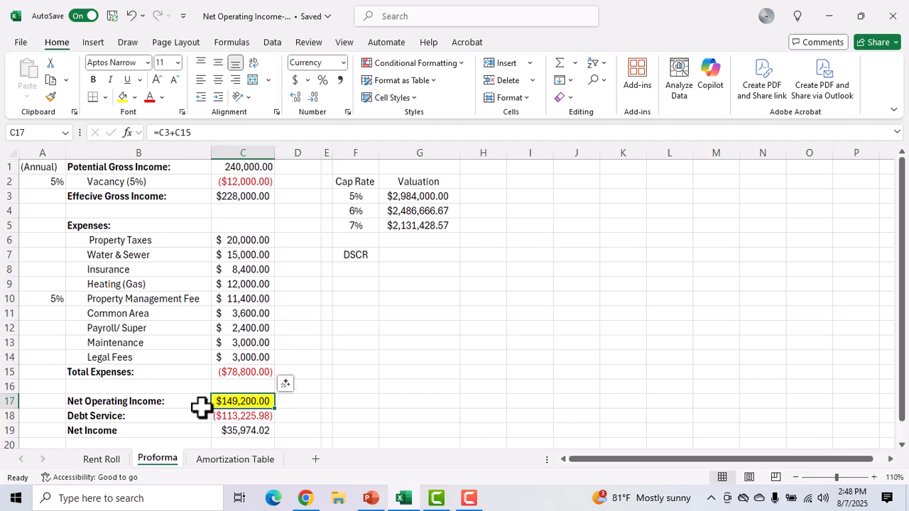
{"action": "left_click", "coordinate": [233, 402]}
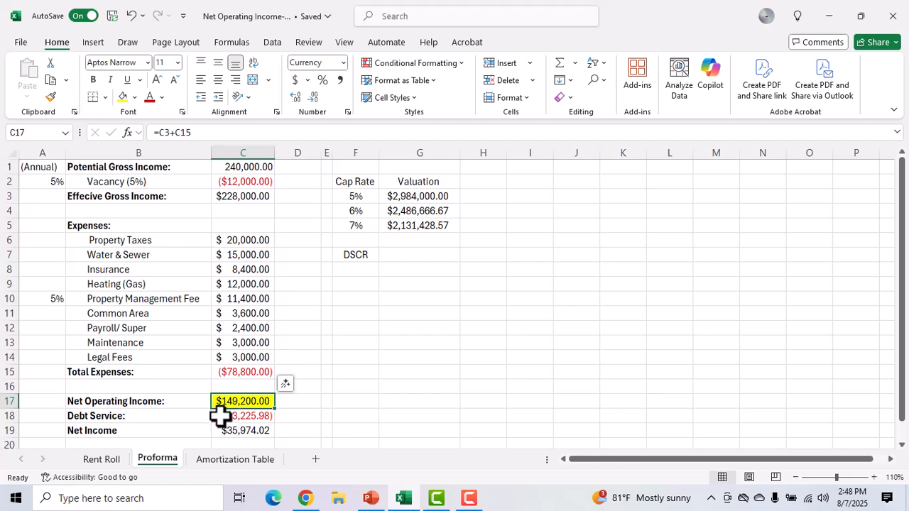
{"action": "left_click", "coordinate": [232, 417]}
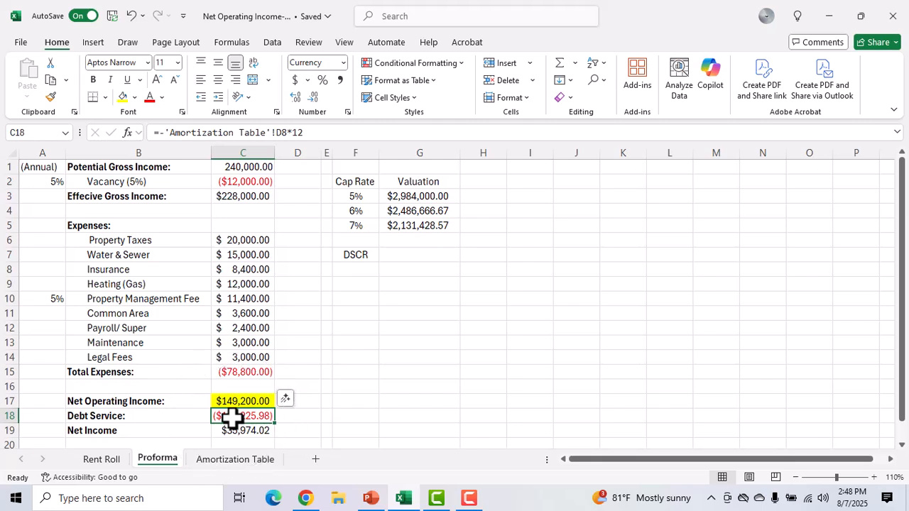
{"action": "left_click", "coordinate": [238, 402]}
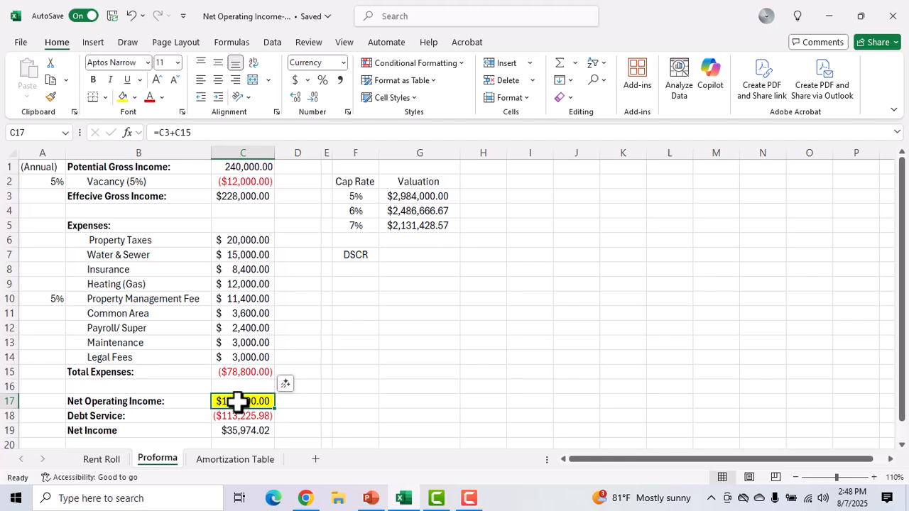
Step: Examine the 5% cap rate in F3 and the valuation formulas in G3:G5 for the three cap rates
{"action": "left_click", "coordinate": [353, 195]}
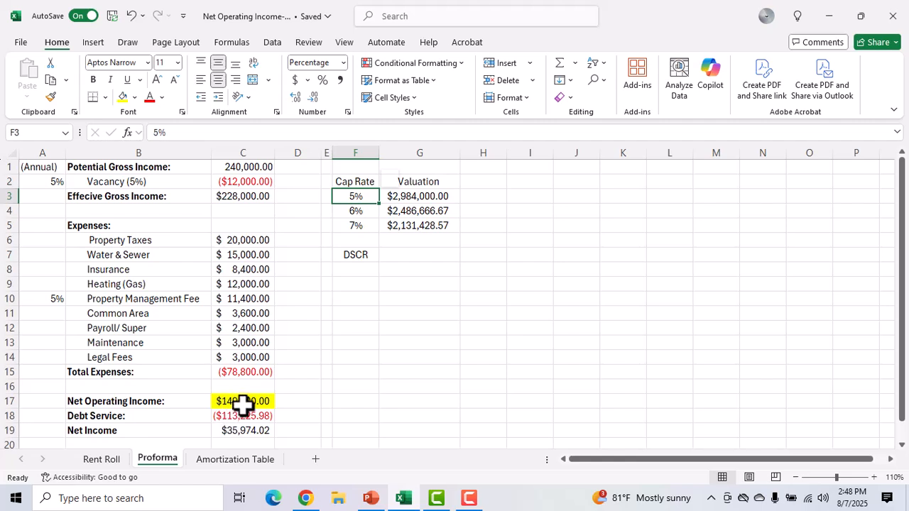
{"action": "left_click", "coordinate": [418, 197]}
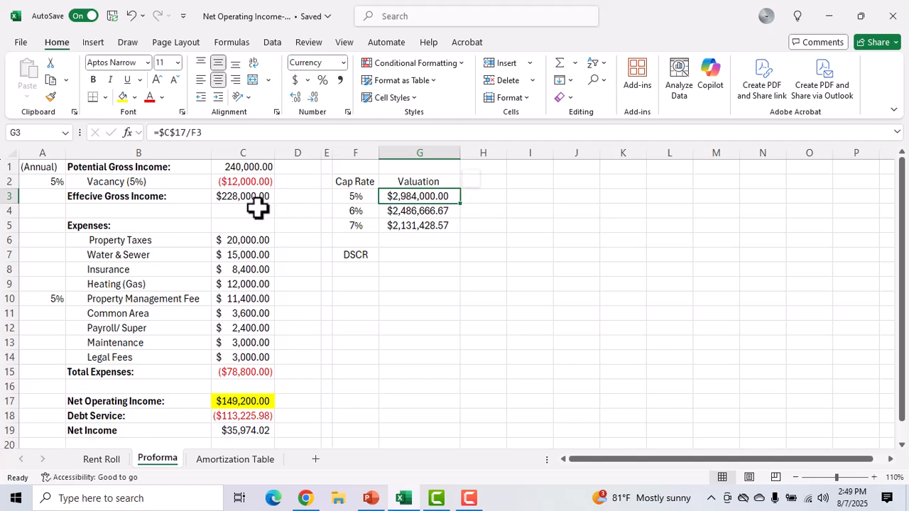
{"action": "left_click", "coordinate": [417, 212]}
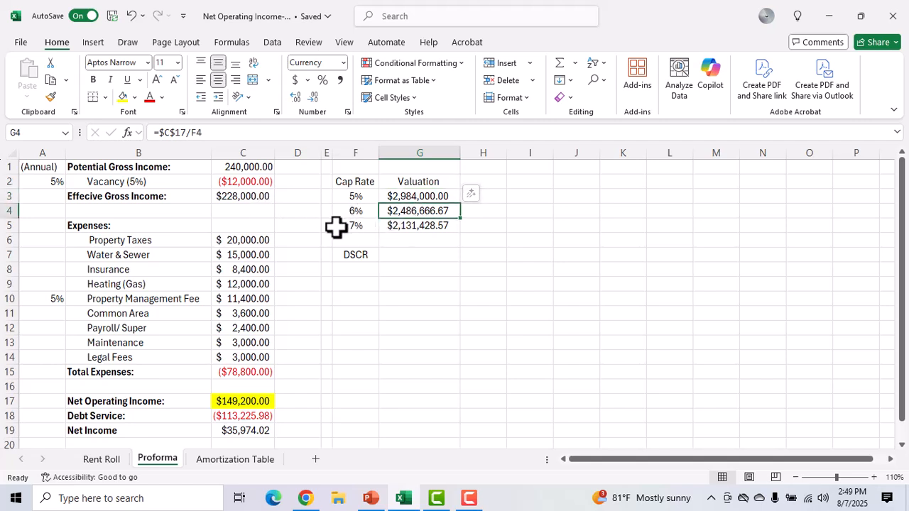
{"action": "left_click", "coordinate": [410, 224]}
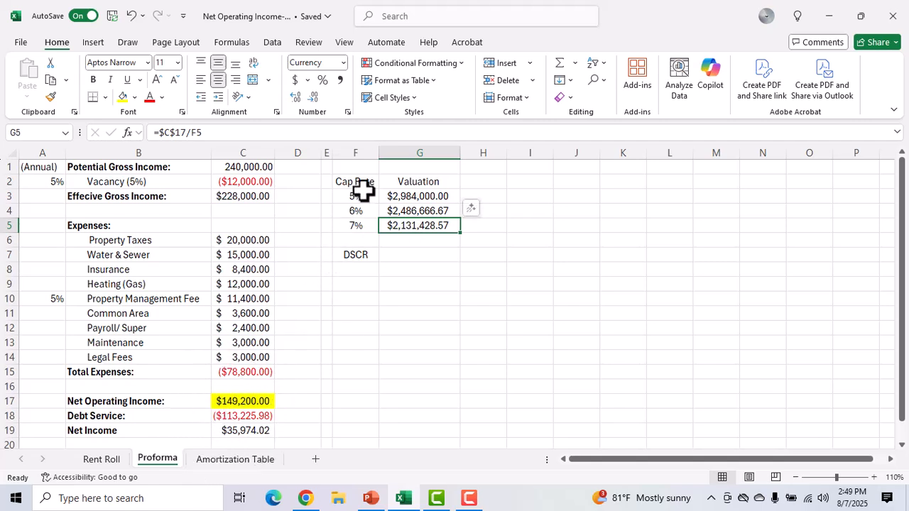
{"action": "left_click", "coordinate": [419, 197]}
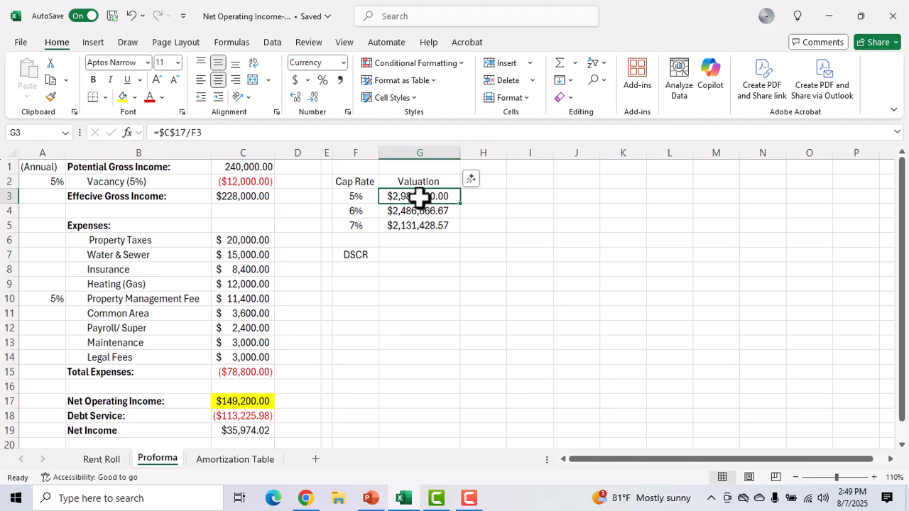
Step: Review the down payment, principal and first monthly payment formulas on the Amortization Table sheet
{"action": "left_click", "coordinate": [233, 462]}
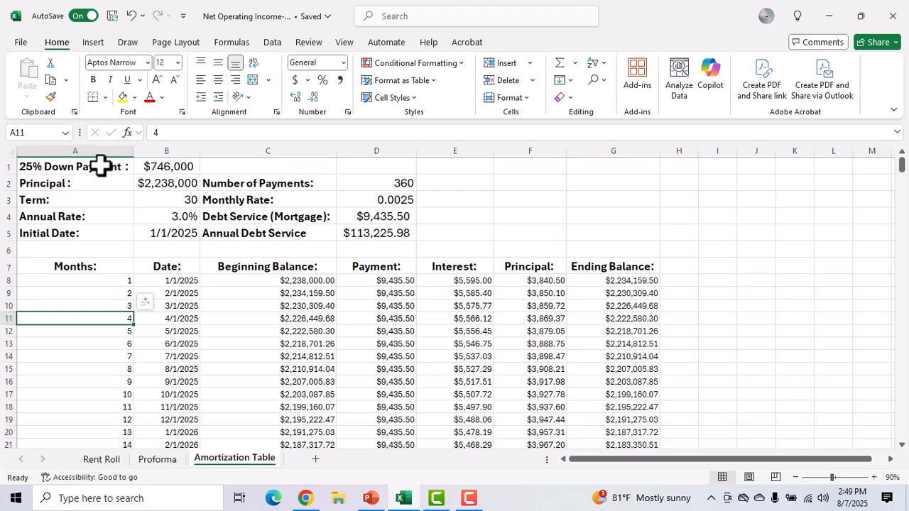
{"action": "left_click", "coordinate": [157, 167]}
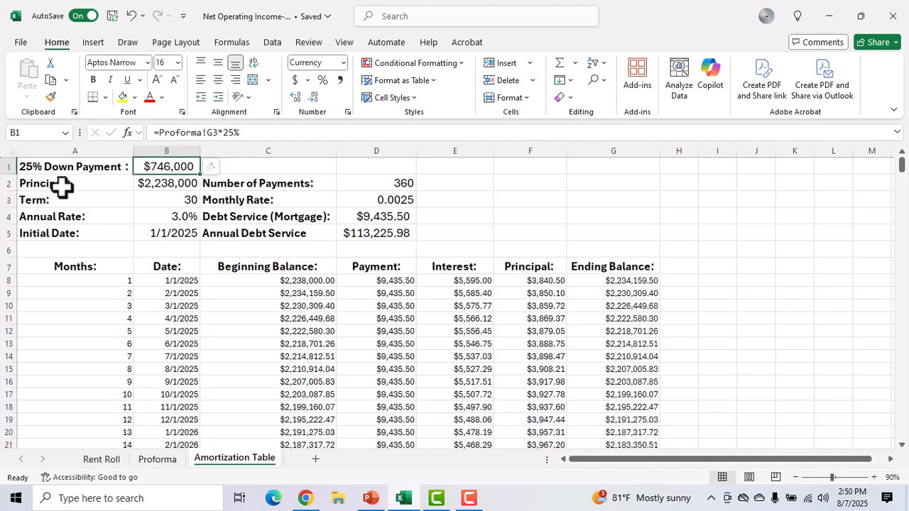
{"action": "left_click", "coordinate": [165, 183]}
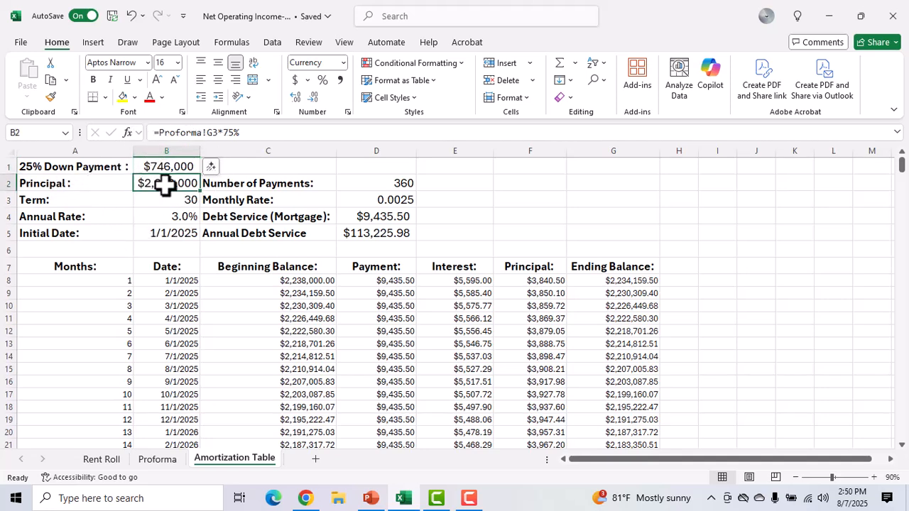
{"action": "left_click", "coordinate": [171, 184]}
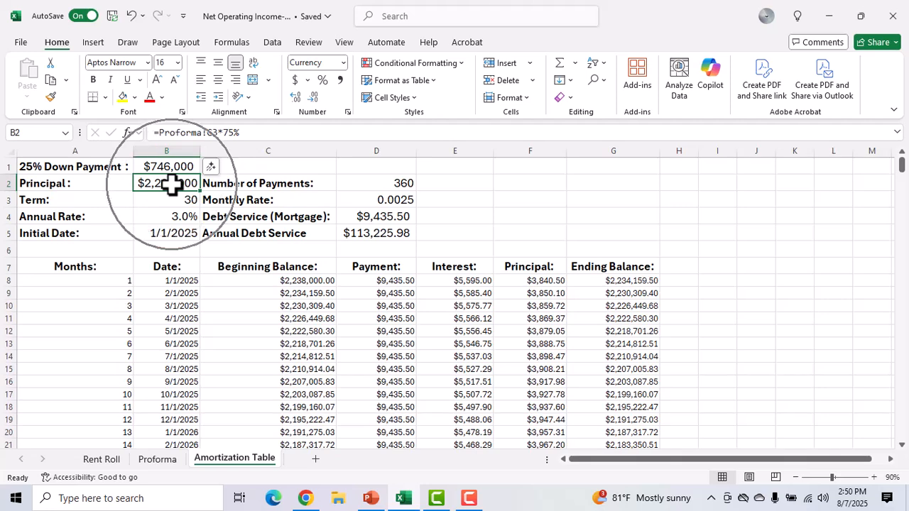
{"action": "left_click", "coordinate": [172, 184]}
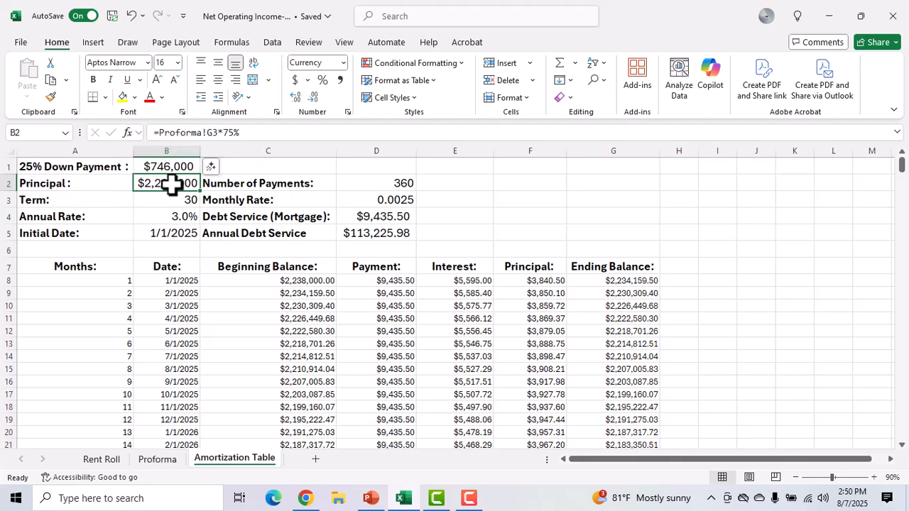
{"action": "left_click", "coordinate": [172, 184]}
{"action": "left_click", "coordinate": [171, 184]}
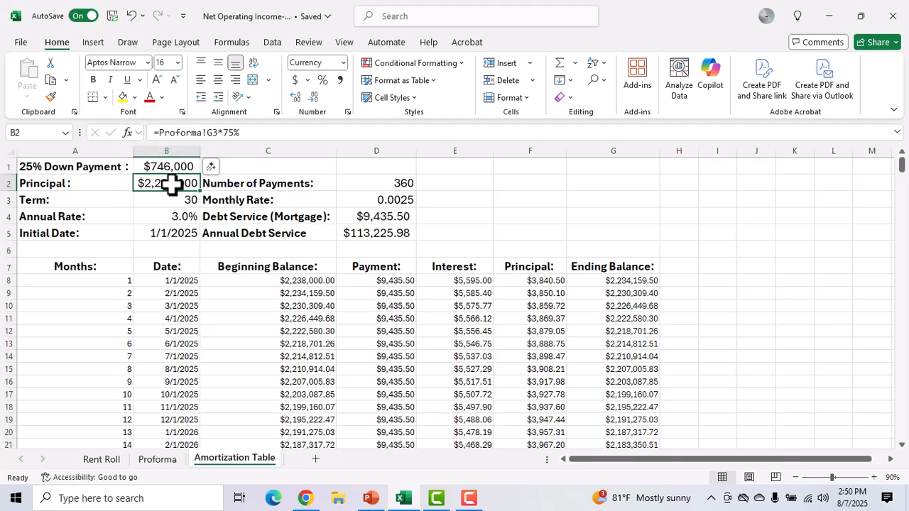
{"action": "left_click", "coordinate": [396, 281]}
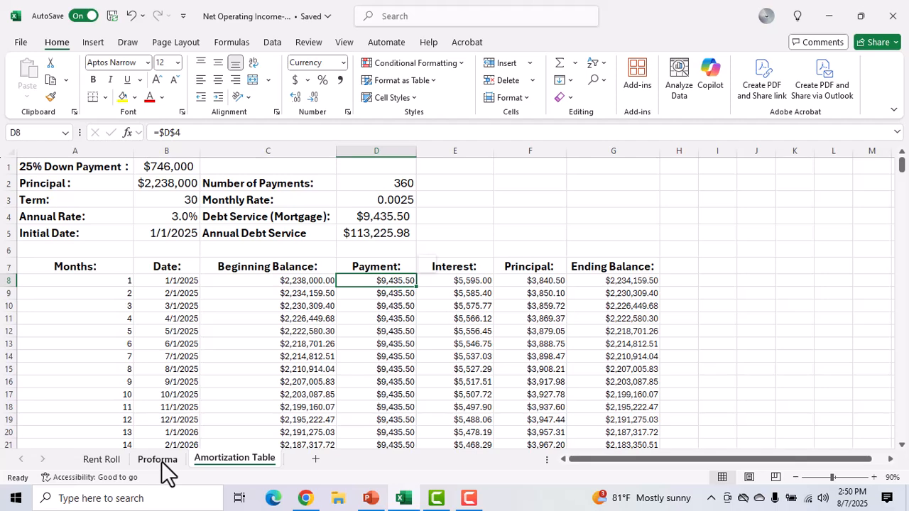
{"action": "key", "text": "ctrl"}
{"action": "key", "text": "ctrl"}
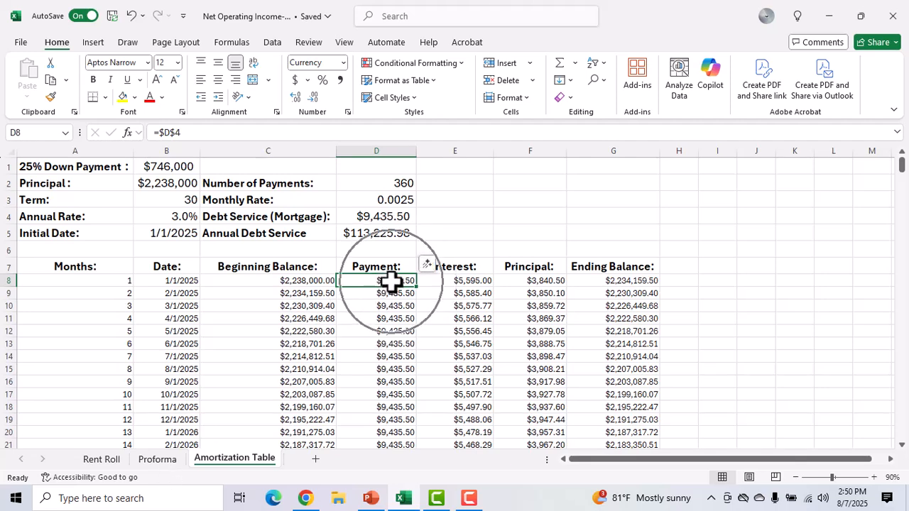
{"action": "key", "text": "ctrl"}
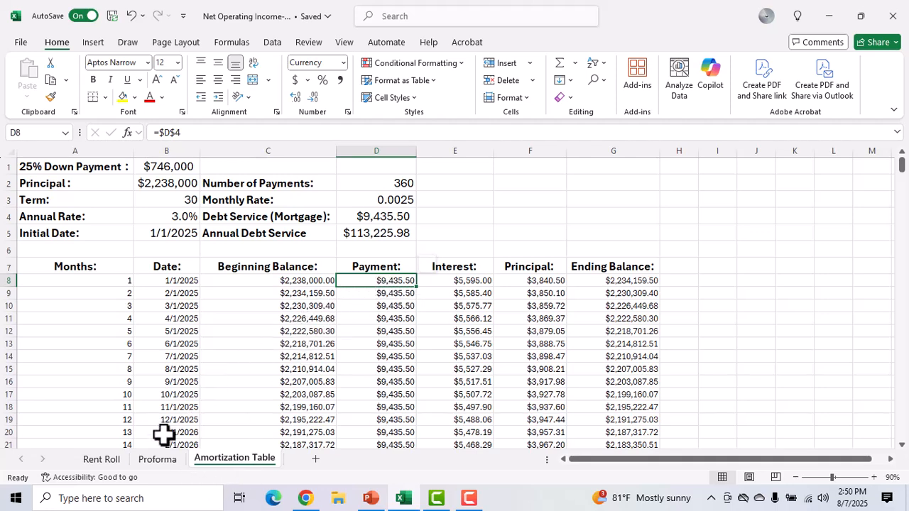
Step: Return to the Proforma sheet and inspect how the Debt Service formula in C18 uses the amortization payment
{"action": "left_click", "coordinate": [158, 459]}
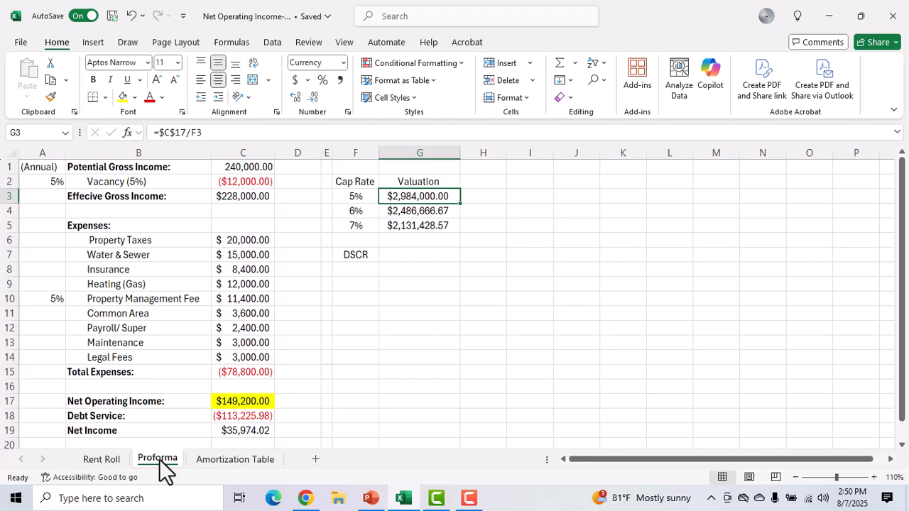
{"action": "left_click", "coordinate": [245, 415]}
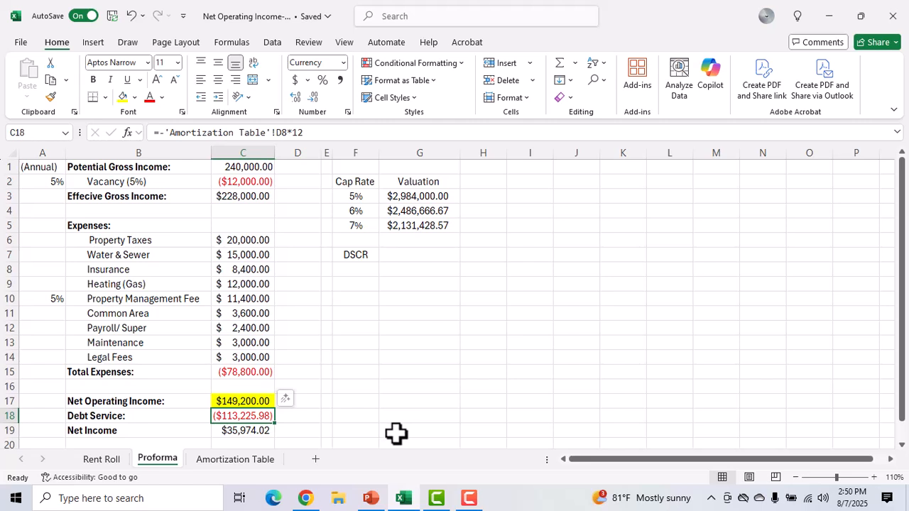
{"action": "double_click", "coordinate": [249, 418]}
{"action": "key", "text": "Escape"}
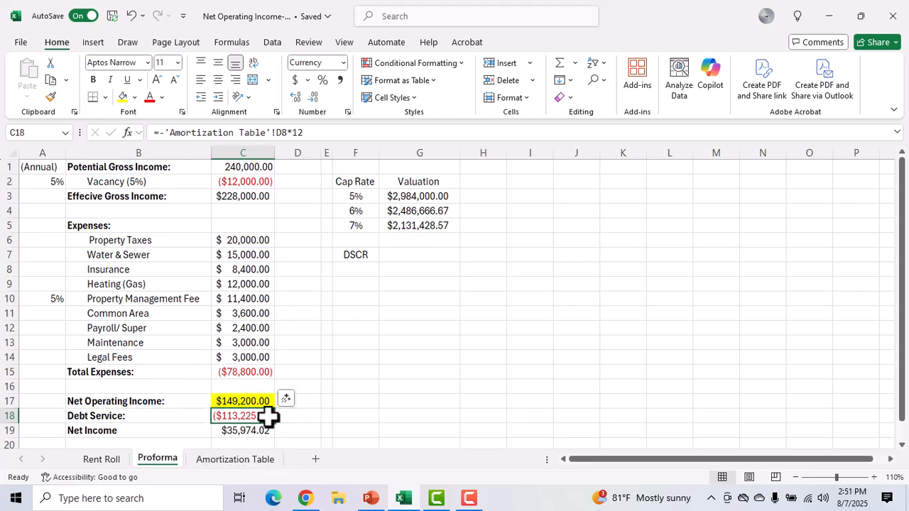
Step: Calculate the DSCR in G7 as net operating income divided by debt service with the formula =C17/C18
{"action": "left_click", "coordinate": [403, 253]}
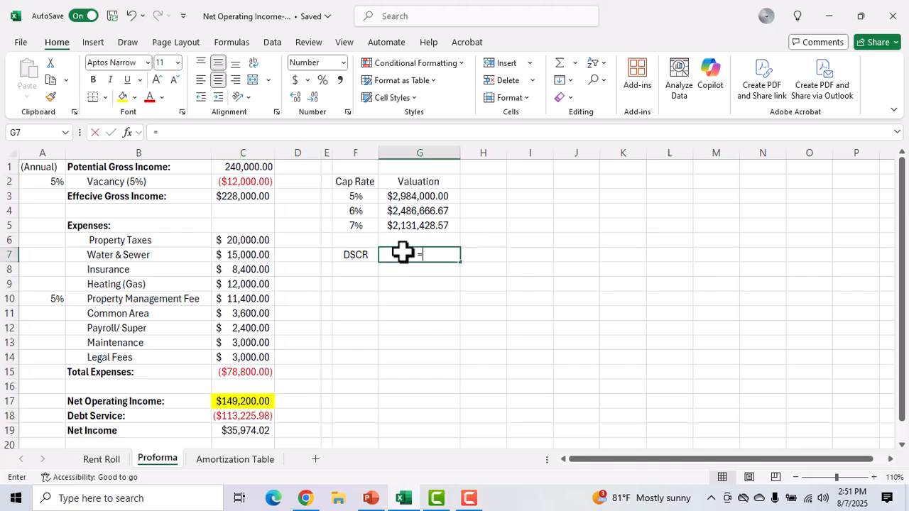
{"action": "type", "text": "="}
{"action": "left_click", "coordinate": [255, 397]}
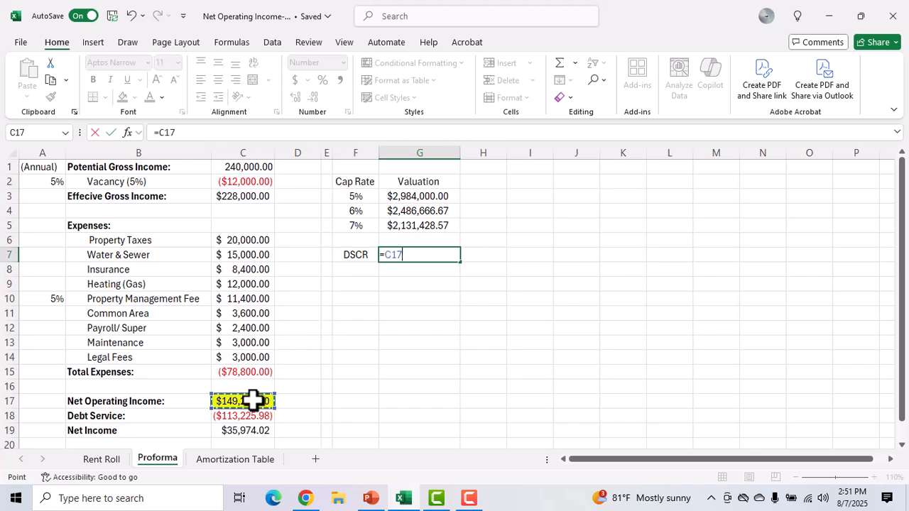
{"action": "type", "text": "/"}
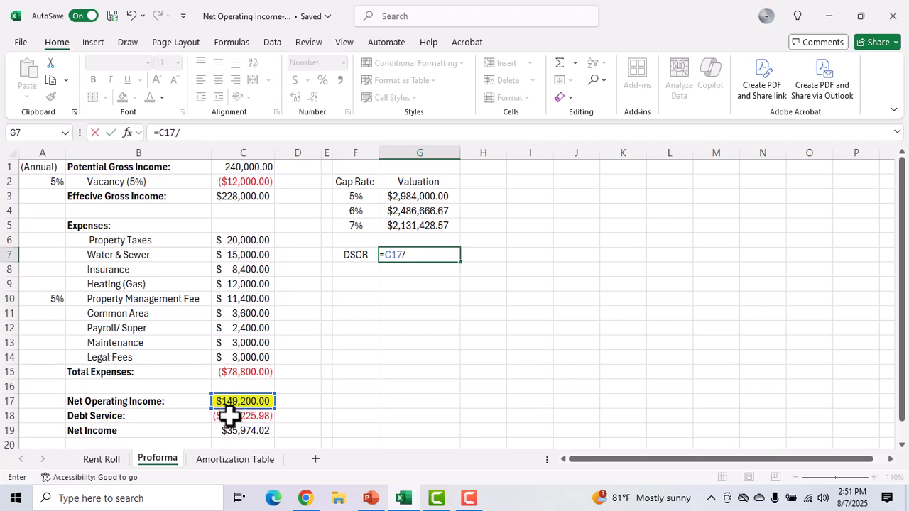
{"action": "left_click", "coordinate": [229, 418]}
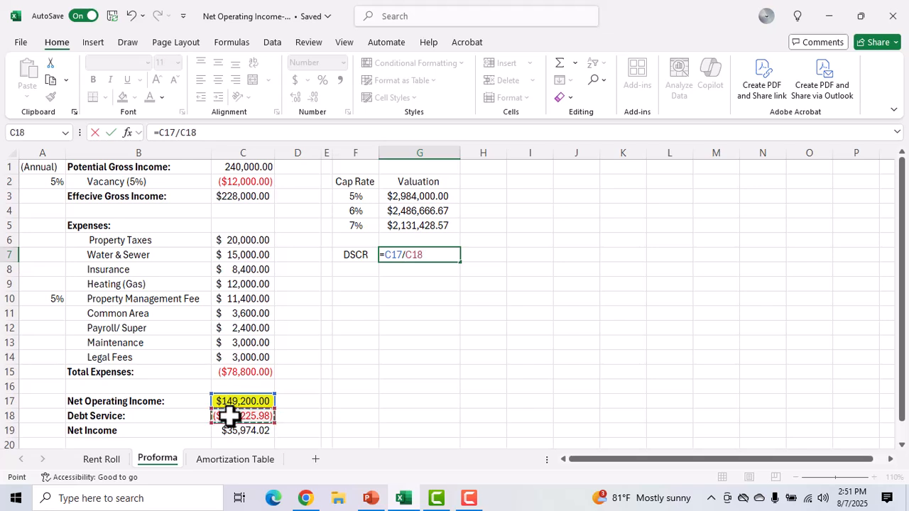
{"action": "key", "text": "Return"}
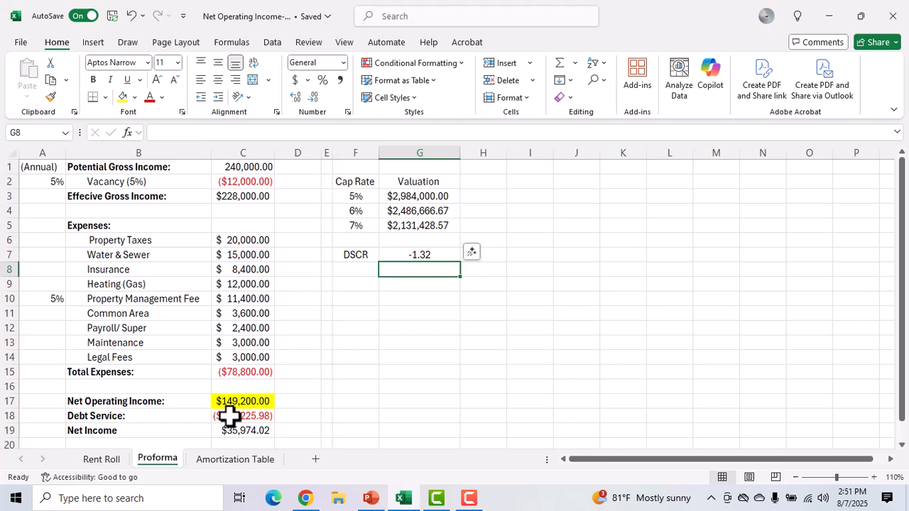
Step: Negate net operating income in the DSCR formula in G7 so that it reads =-C17/C18
{"action": "left_click", "coordinate": [422, 255]}
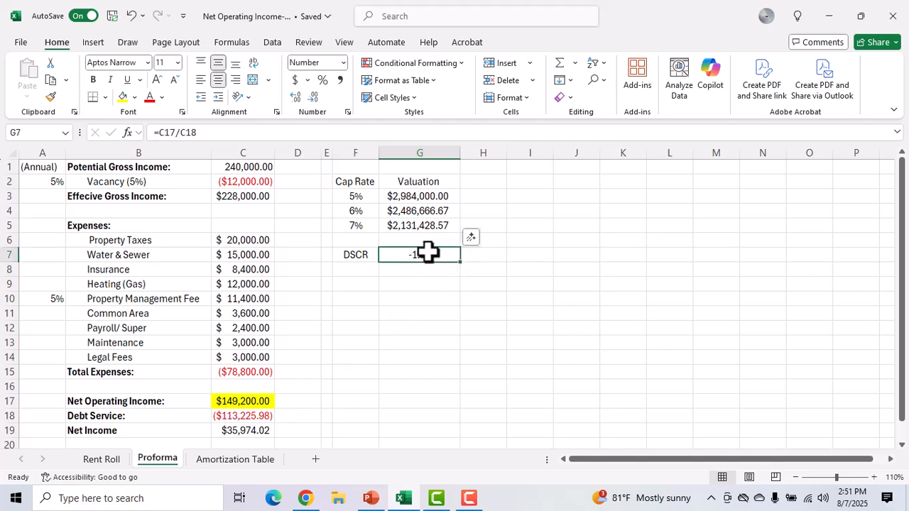
{"action": "double_click", "coordinate": [439, 255]}
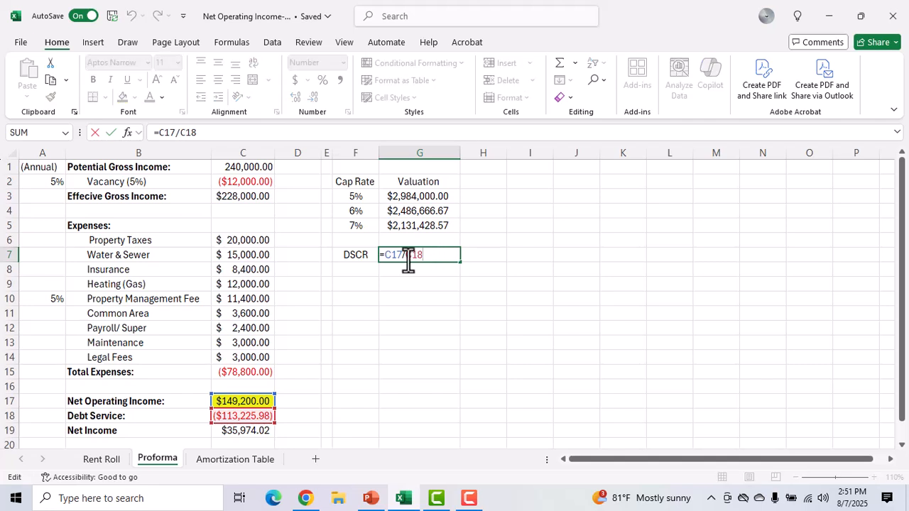
{"action": "left_click", "coordinate": [384, 256]}
{"action": "key", "text": "Return"}
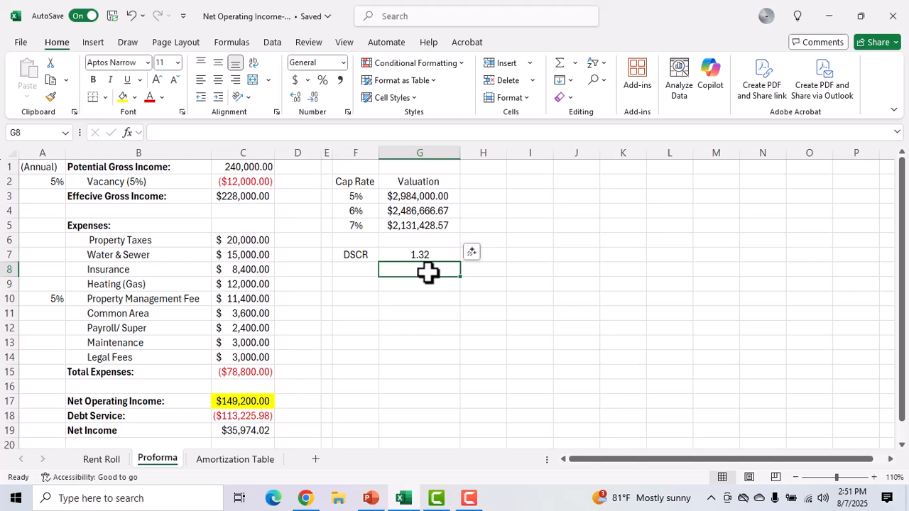
{"action": "left_click", "coordinate": [427, 254]}
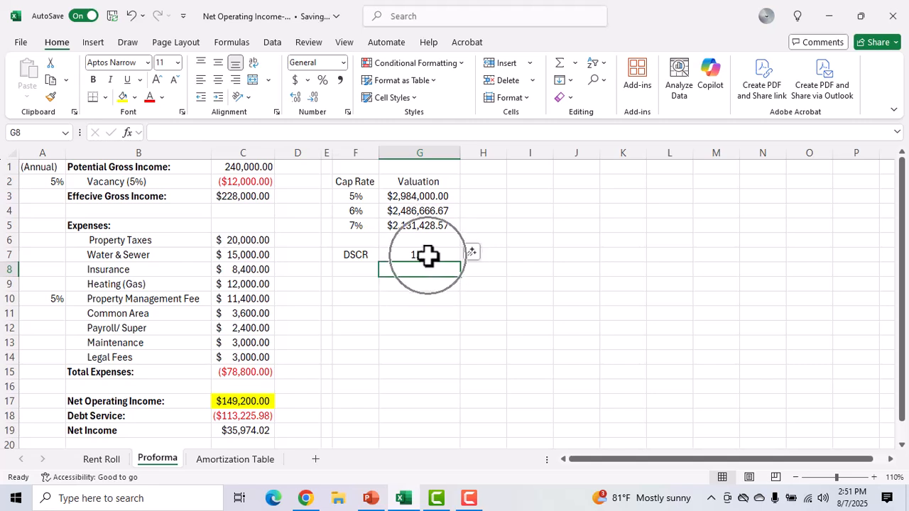
{"action": "left_click", "coordinate": [428, 254]}
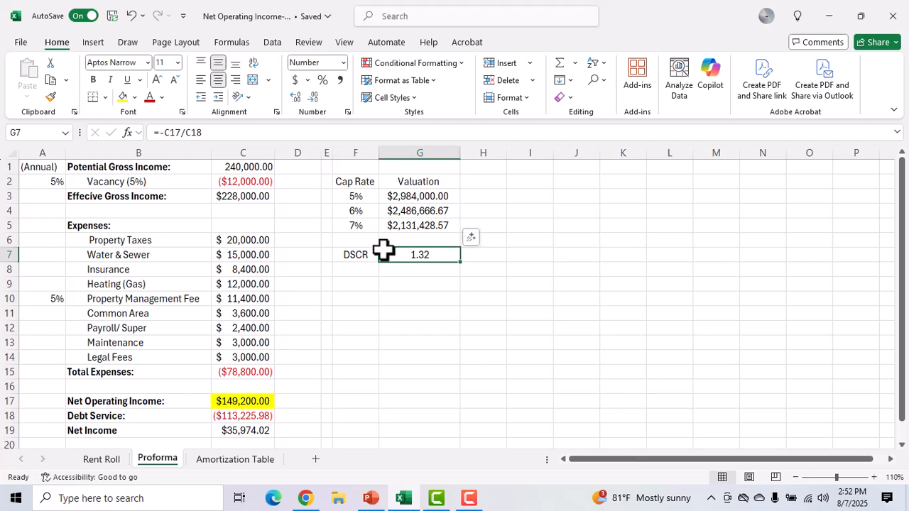
Step: Enter 1.25 in G8 below the DSCR as a comparison value, and clear the cell again
{"action": "left_click", "coordinate": [416, 274]}
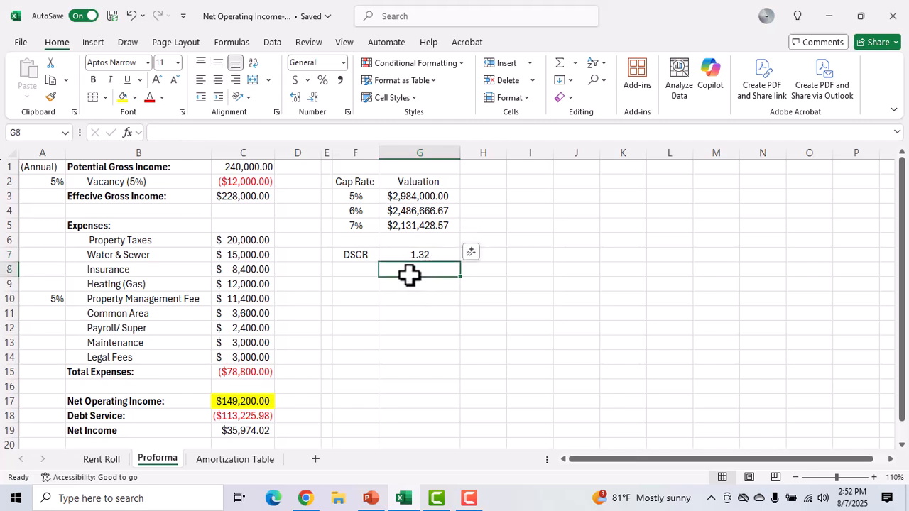
{"action": "type", "text": "1.24"}
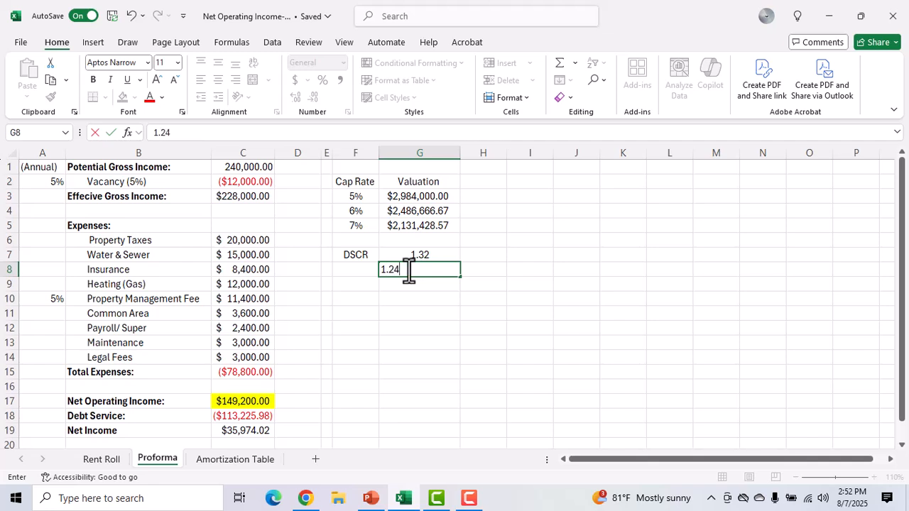
{"action": "key", "text": "BackSpace"}
{"action": "type", "text": "5"}
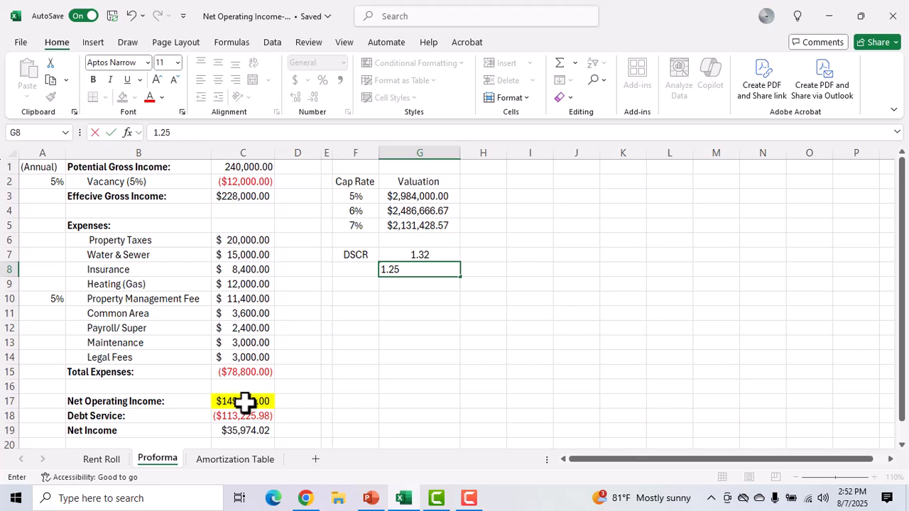
{"action": "left_click", "coordinate": [428, 250]}
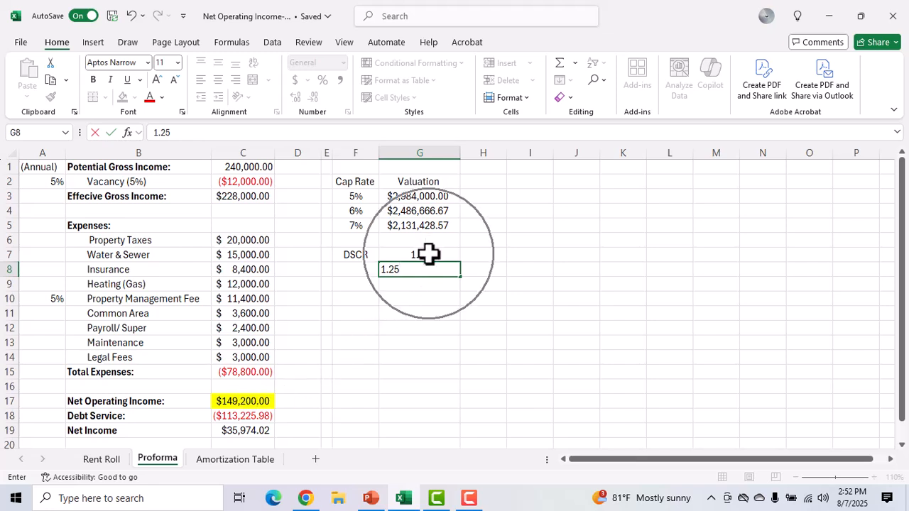
{"action": "left_click", "coordinate": [437, 274]}
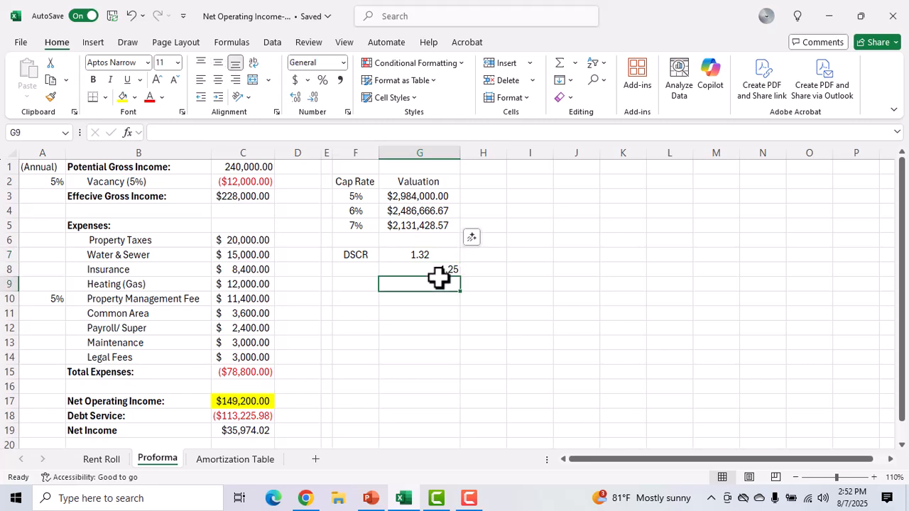
{"action": "key", "text": "Delete"}
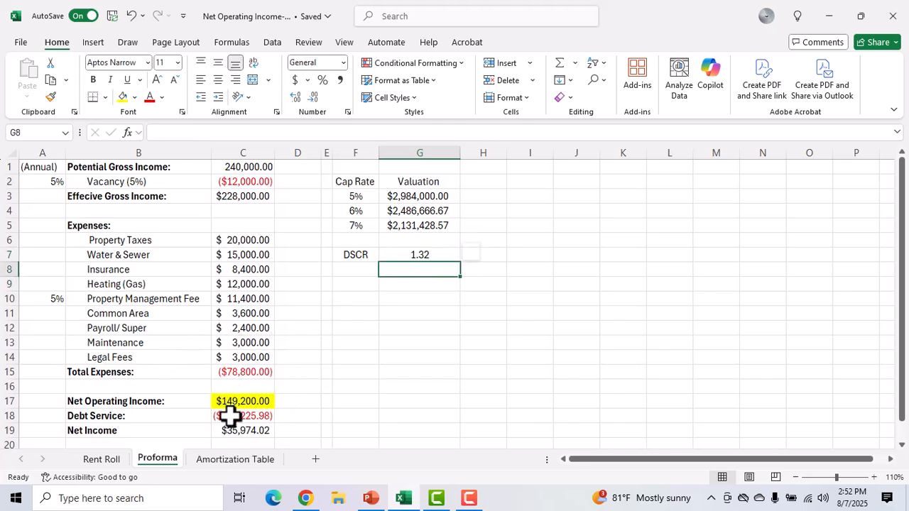
Step: Inspect which cells the DSCR formula in G7 references, leaving the formula as it is
{"action": "left_click", "coordinate": [439, 257]}
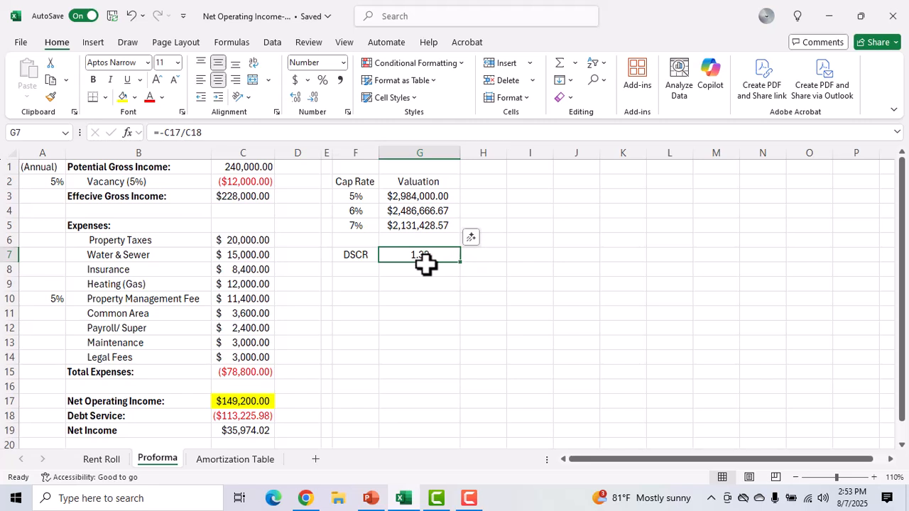
{"action": "left_click", "coordinate": [395, 273]}
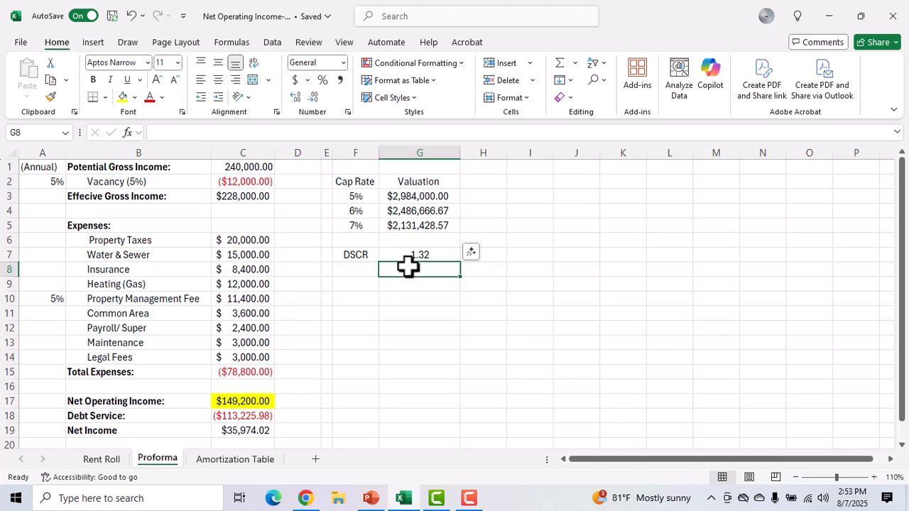
{"action": "double_click", "coordinate": [417, 258]}
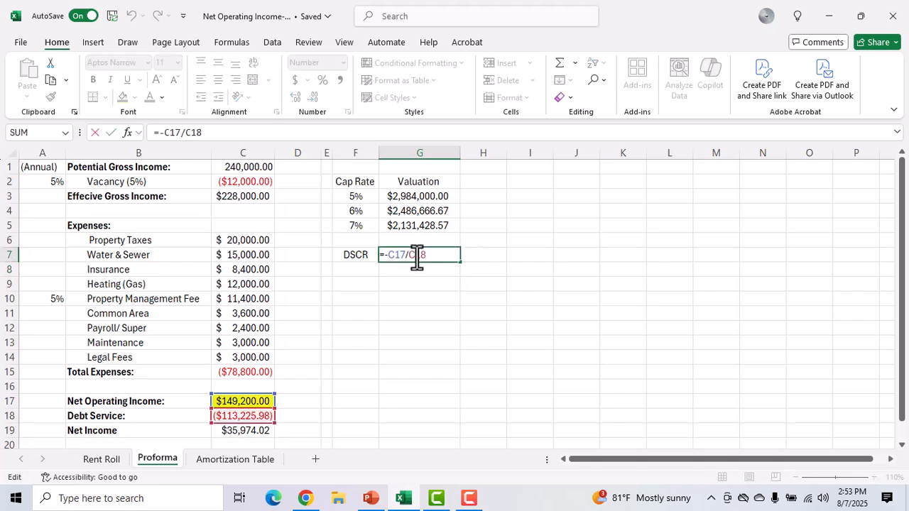
{"action": "key", "text": "Escape"}
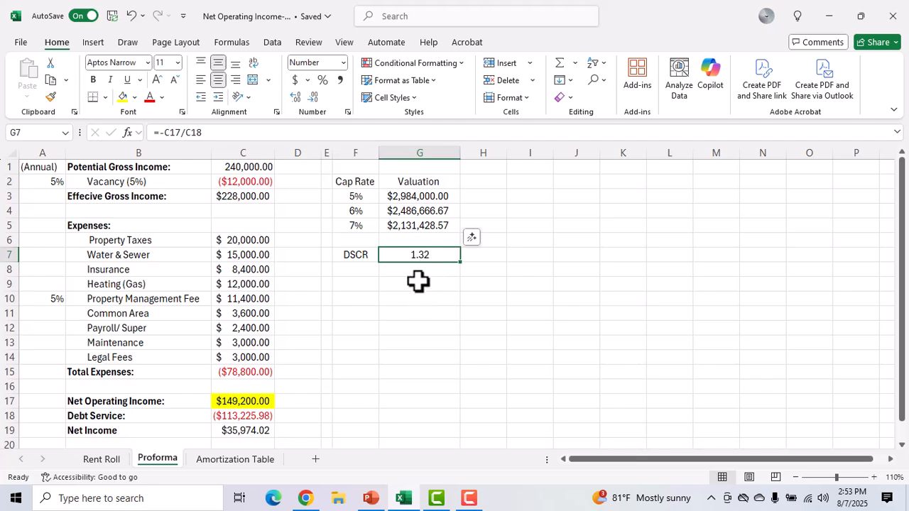